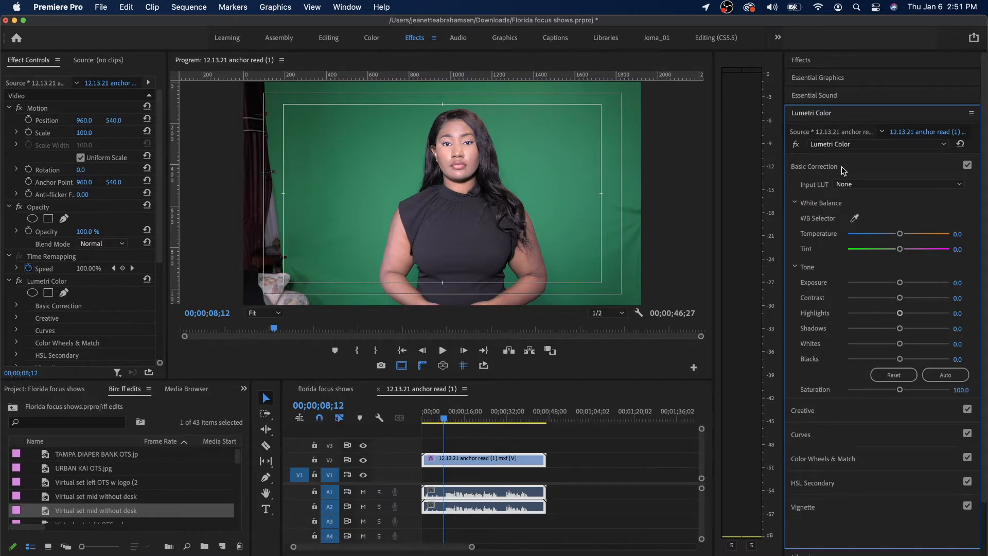
- Correct the clip's white balance with the WB Selector by sampling the pale curtain beside the green screen at 400% zoom, and restore the Fit view
{"action": "left_click", "coordinate": [856, 219]}
{"action": "left_click", "coordinate": [268, 314]}
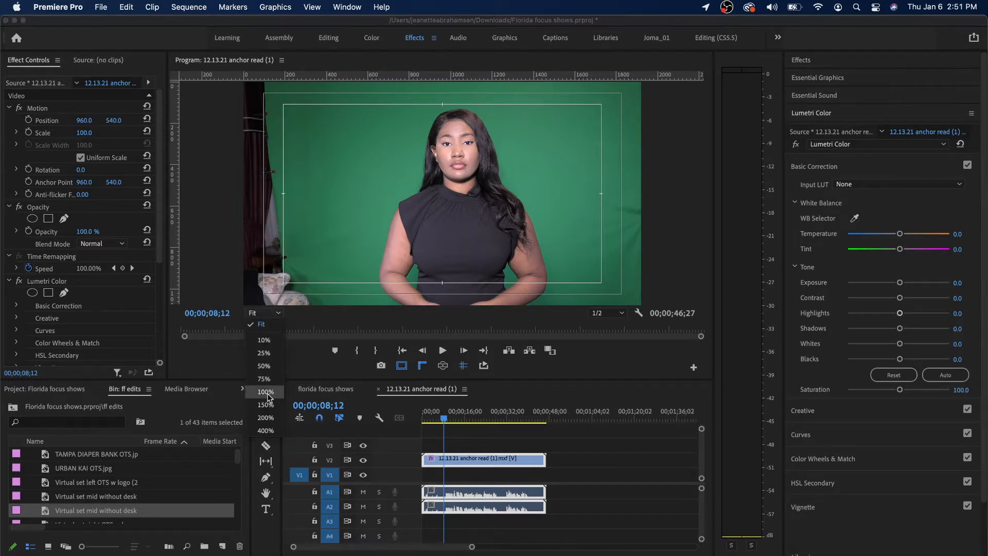
{"action": "left_click", "coordinate": [265, 430]}
{"action": "left_click_drag", "start_coordinate": [441, 303], "coordinate": [262, 302]}
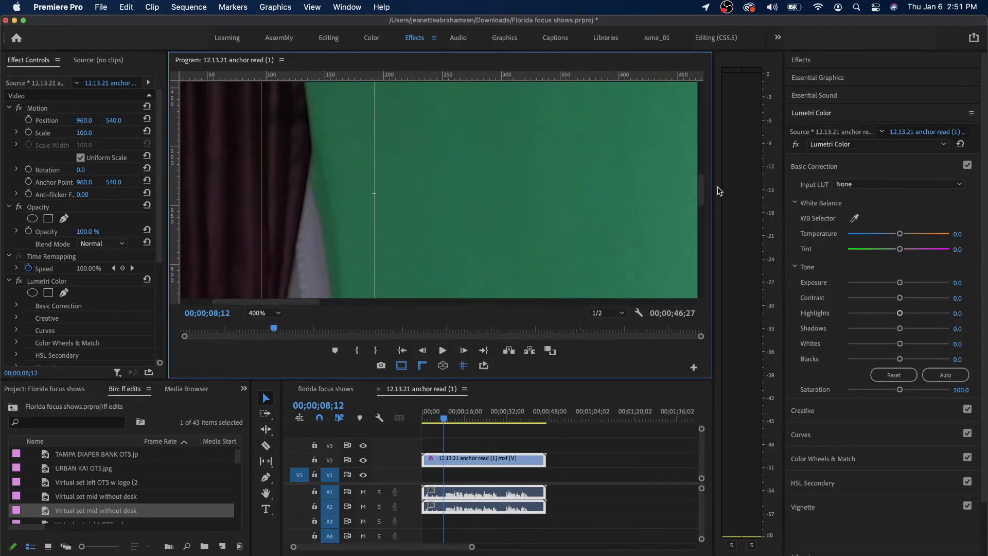
{"action": "left_click_drag", "start_coordinate": [702, 191], "coordinate": [703, 226]}
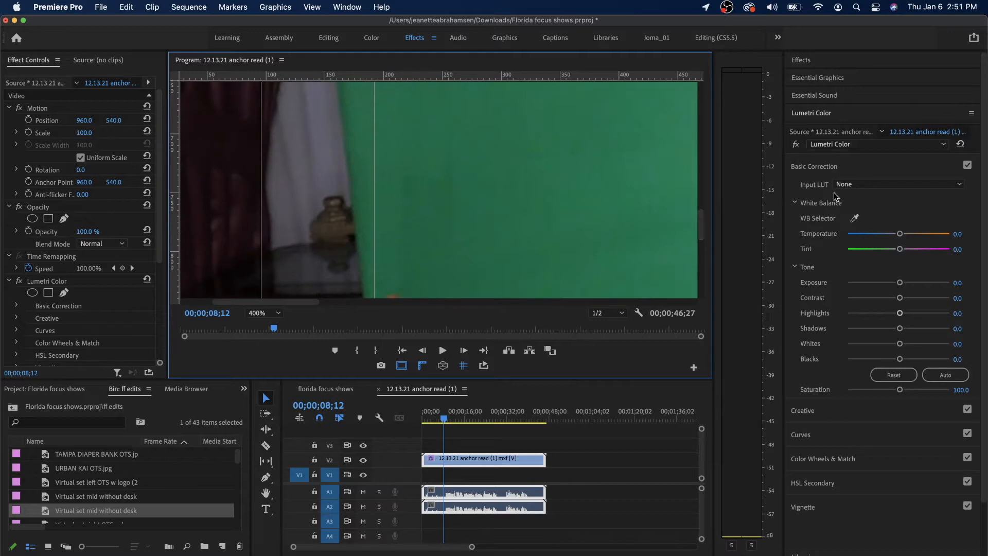
{"action": "left_click", "coordinate": [856, 218]}
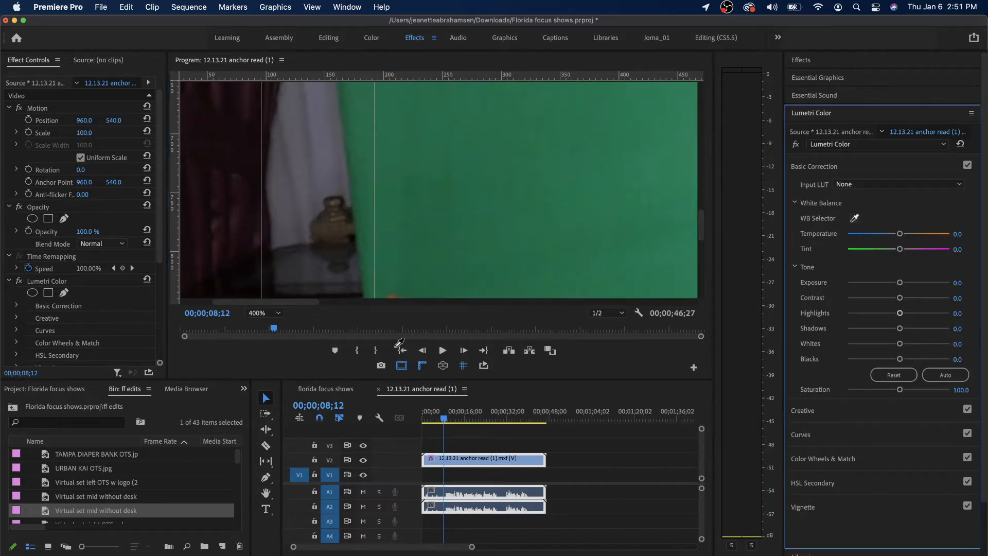
{"action": "left_click", "coordinate": [300, 150]}
{"action": "left_click", "coordinate": [264, 314]}
{"action": "left_click", "coordinate": [263, 324]}
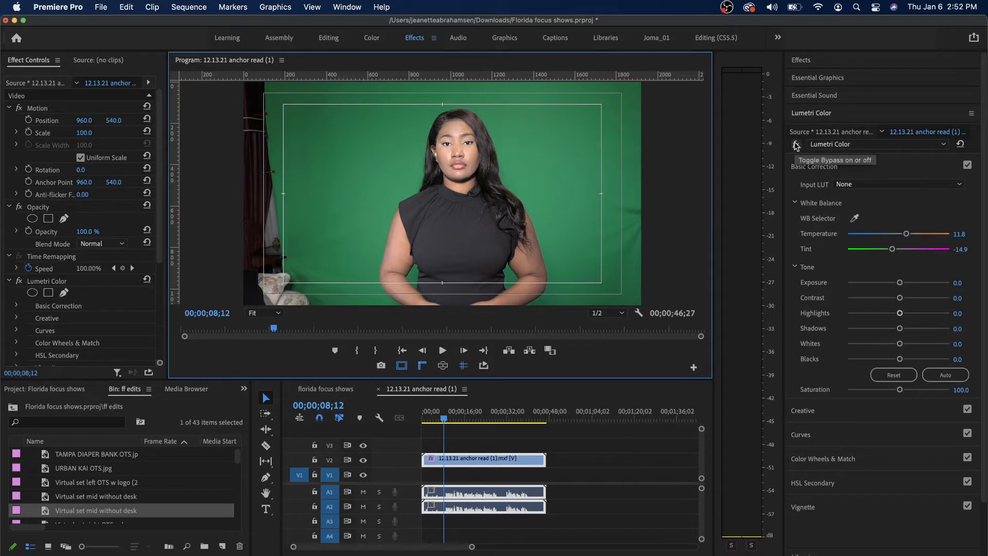
- Save the project and compare the clip with the Lumetri Color correction bypassed and enabled
{"action": "key", "text": "super+s"}
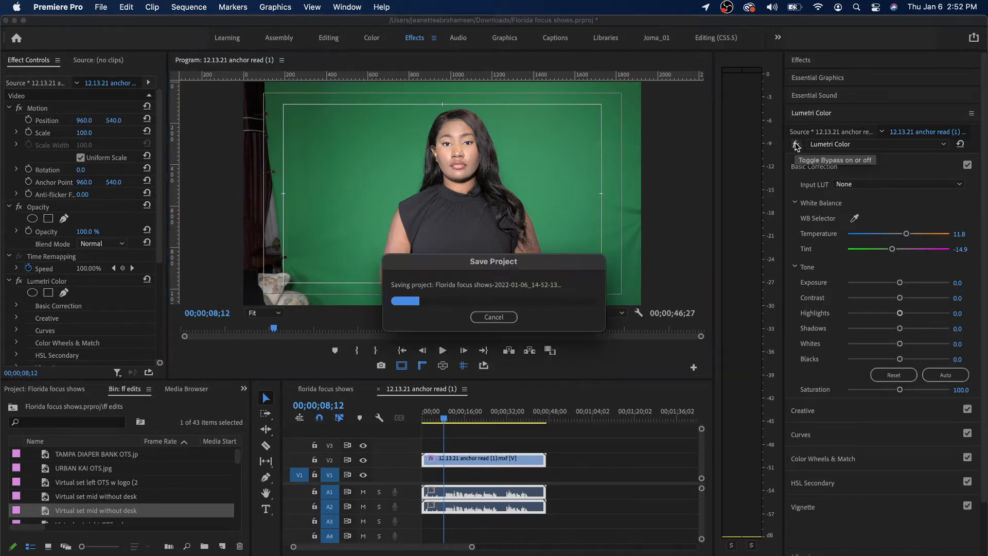
{"action": "left_click", "coordinate": [796, 144]}
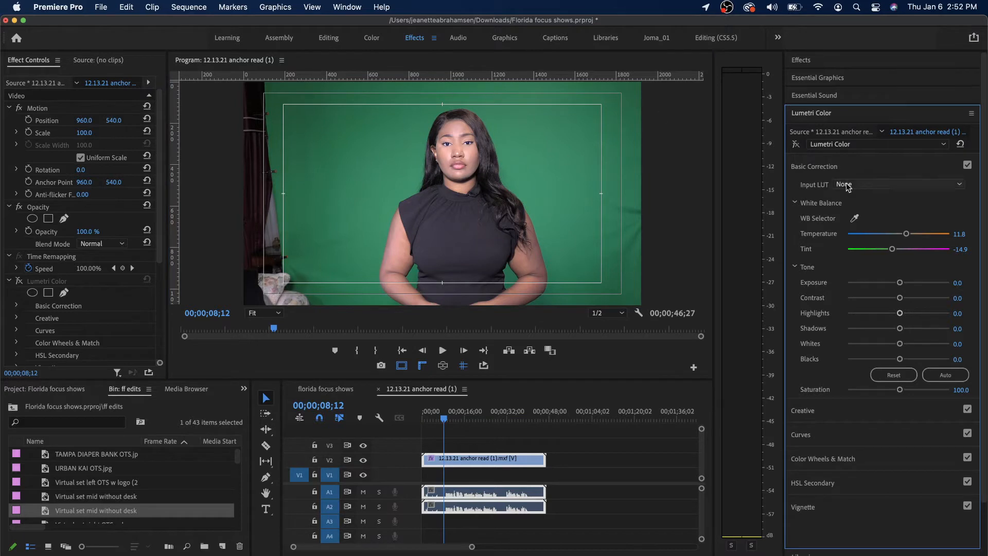
{"action": "left_click", "coordinate": [795, 144]}
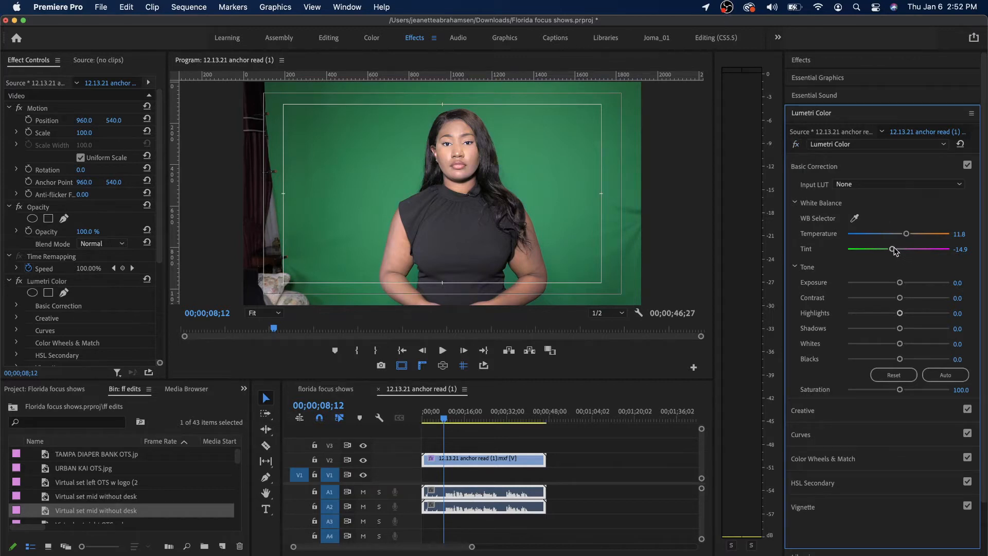
{"action": "left_click_drag", "start_coordinate": [894, 251], "coordinate": [898, 251]}
- Find the Ultra Key effect by searching for "ultra" and apply it to the anchor read clip on track V2
{"action": "left_click", "coordinate": [829, 66]}
{"action": "left_click", "coordinate": [812, 77]}
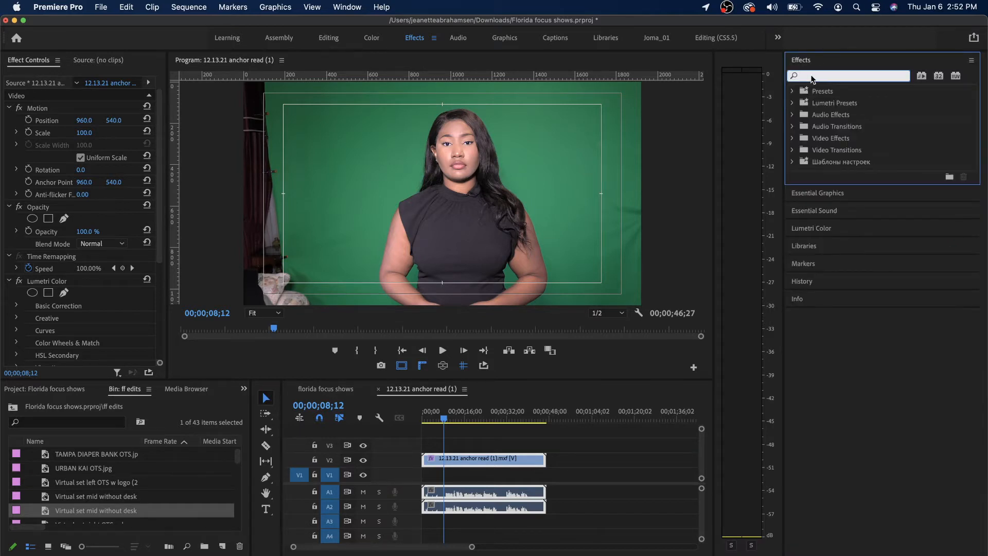
{"action": "type", "text": "ultra"}
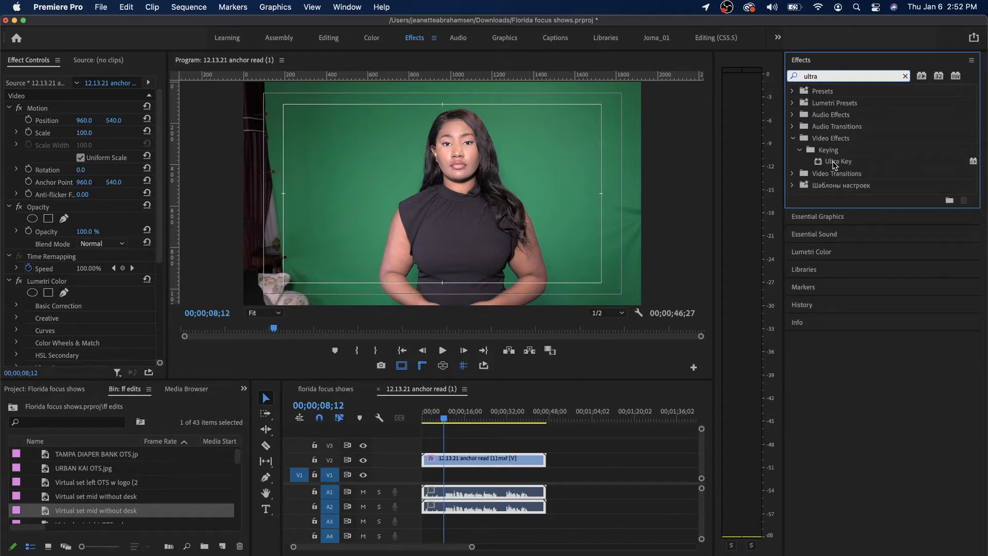
{"action": "left_click_drag", "start_coordinate": [836, 164], "coordinate": [455, 462]}
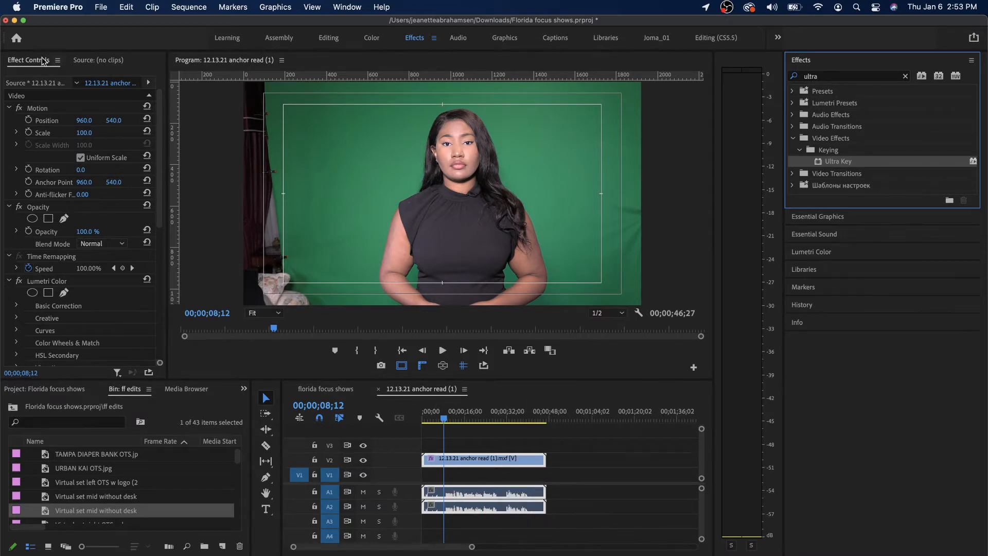
- Widen the Effect Controls panel and look over the clip's applied effects, down to the Ultra Key parameters
{"action": "left_click_drag", "start_coordinate": [168, 159], "coordinate": [262, 166]}
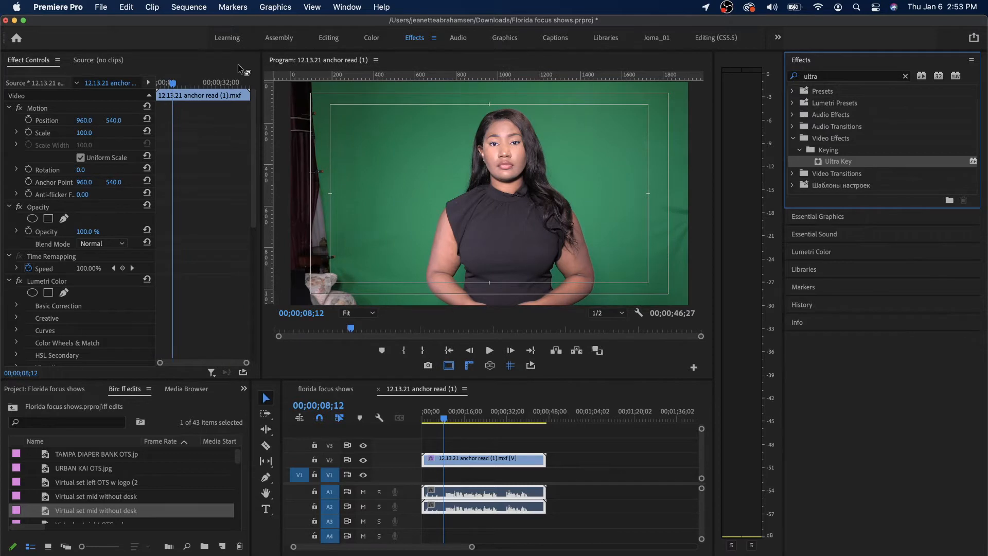
{"action": "left_click", "coordinate": [348, 6]}
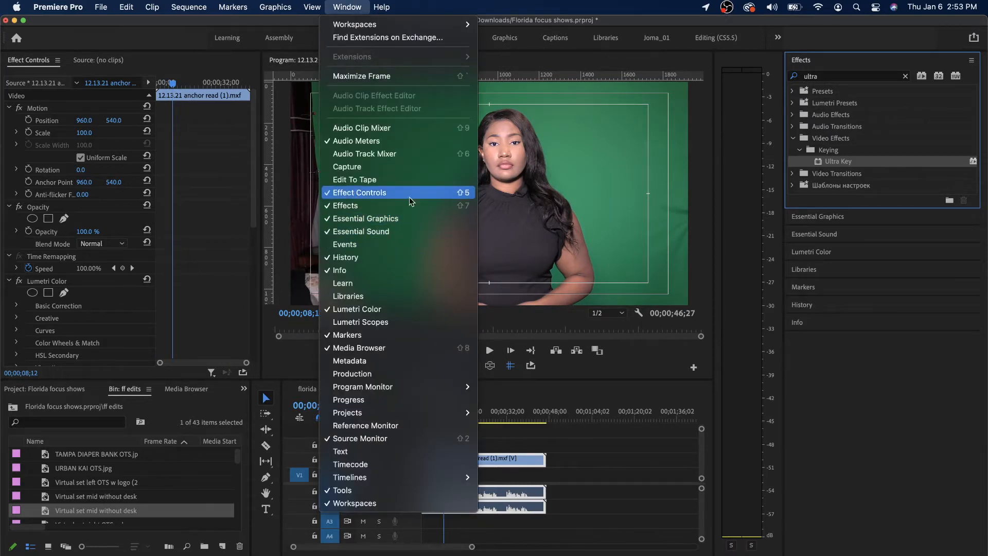
{"action": "left_click", "coordinate": [150, 57]}
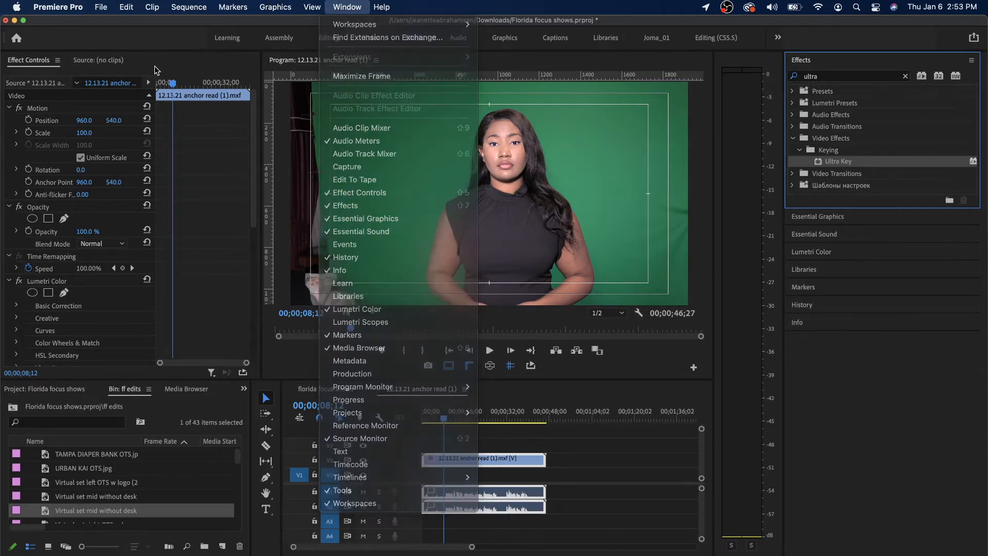
{"action": "left_click_drag", "start_coordinate": [254, 212], "coordinate": [253, 279]}
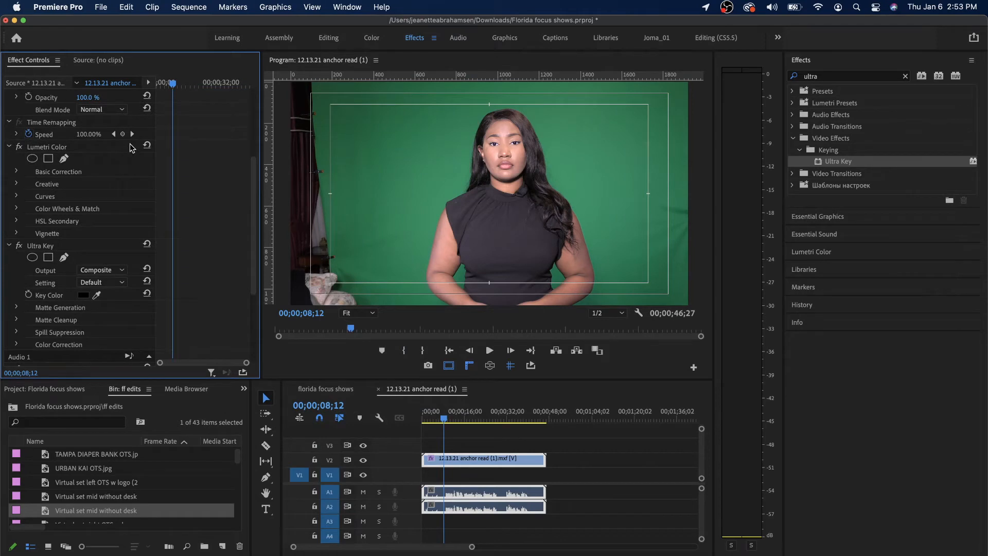
{"action": "left_click_drag", "start_coordinate": [252, 212], "coordinate": [252, 264]}
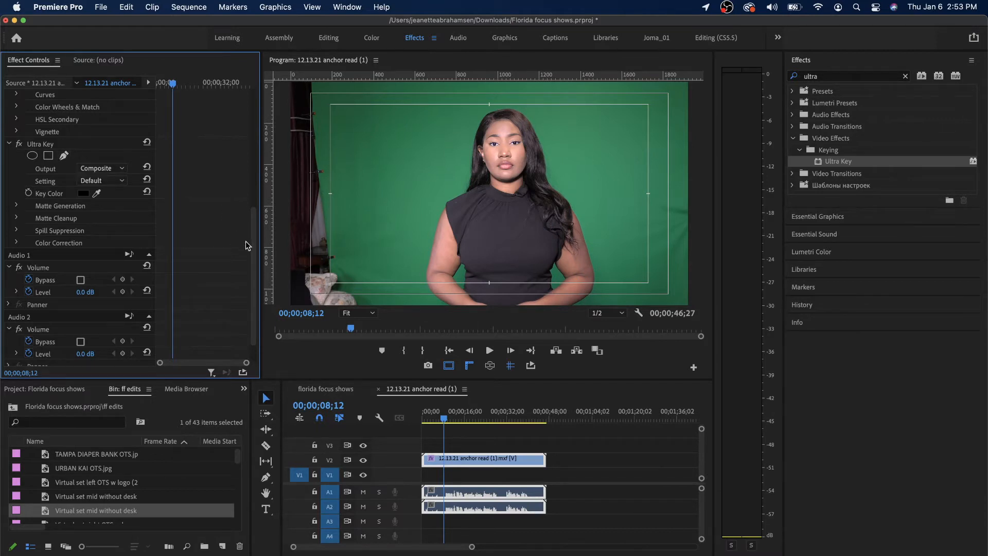
{"action": "scroll", "coordinate": [258, 218], "scroll_direction": "up", "scroll_amount": 3}
{"action": "scroll", "coordinate": [257, 218], "scroll_direction": "up", "scroll_amount": 4}
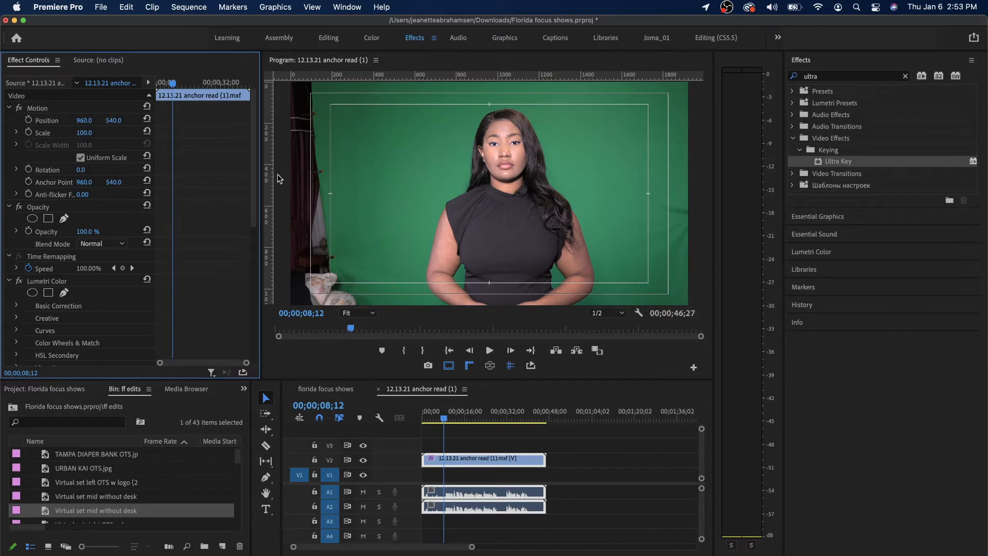
{"action": "left_click_drag", "start_coordinate": [253, 178], "coordinate": [253, 282]}
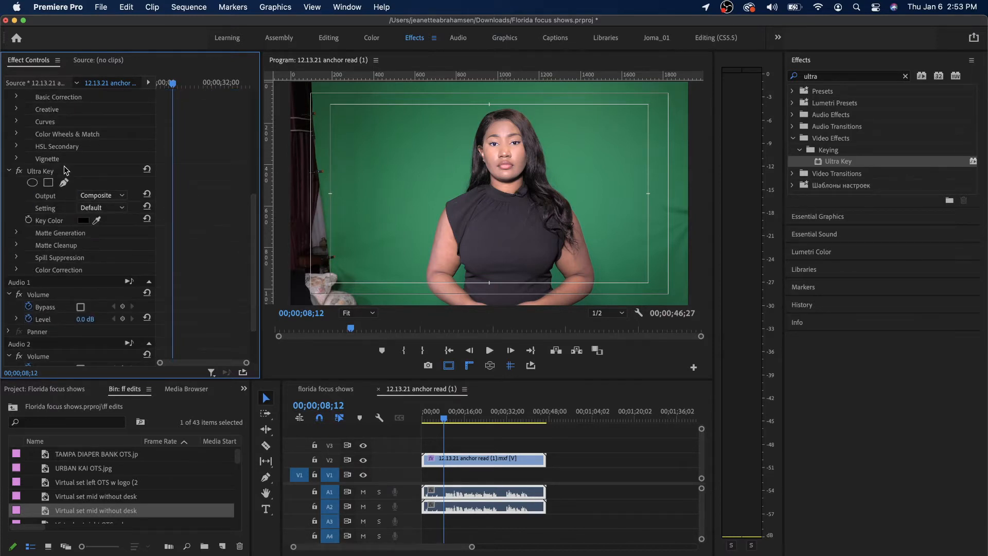
- Draw a closed opacity mask with the Pen tool loosely around the anchor, leaving a margin of green screen around her head, shoulders and arms
{"action": "left_click_drag", "start_coordinate": [253, 249], "coordinate": [254, 146]}
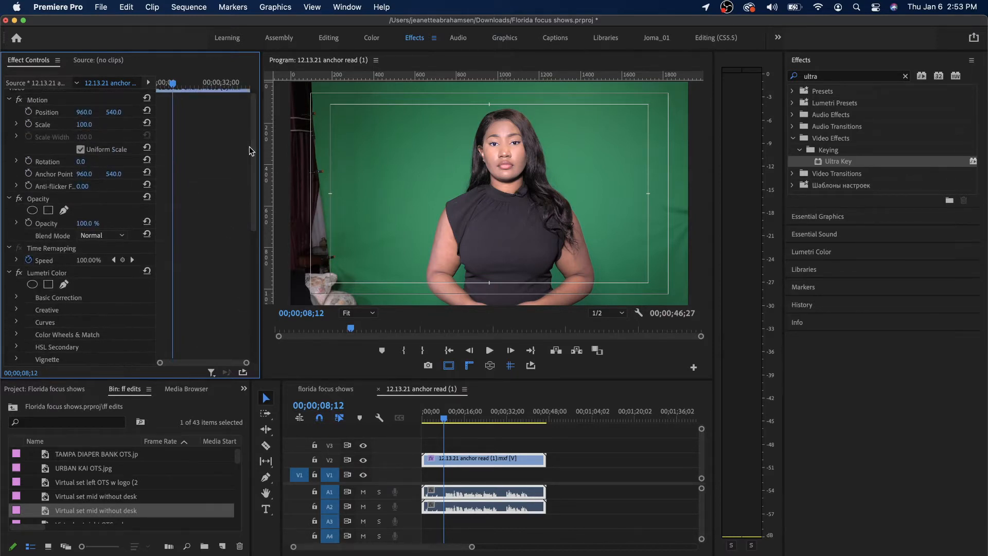
{"action": "left_click", "coordinate": [63, 211]}
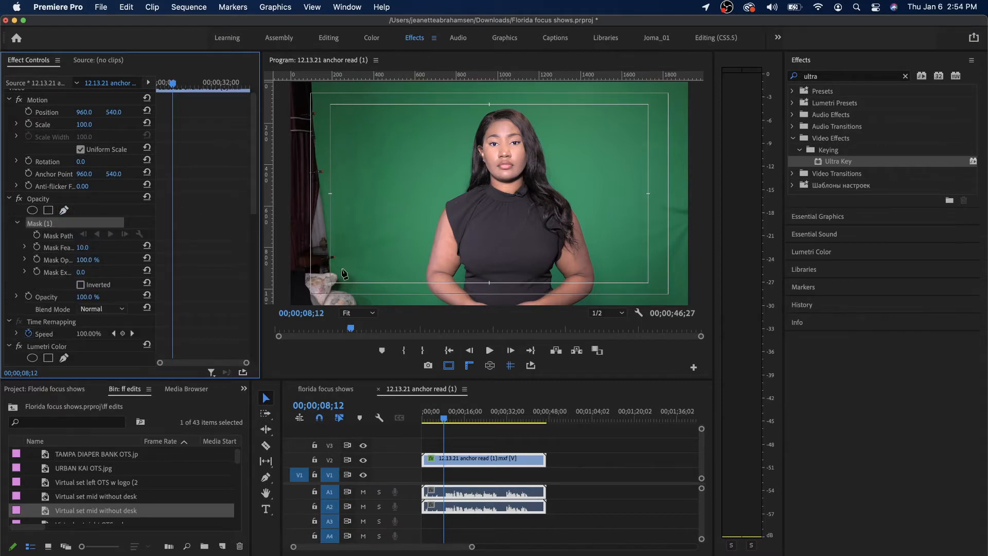
{"action": "left_click", "coordinate": [419, 304]}
{"action": "left_click", "coordinate": [412, 283]}
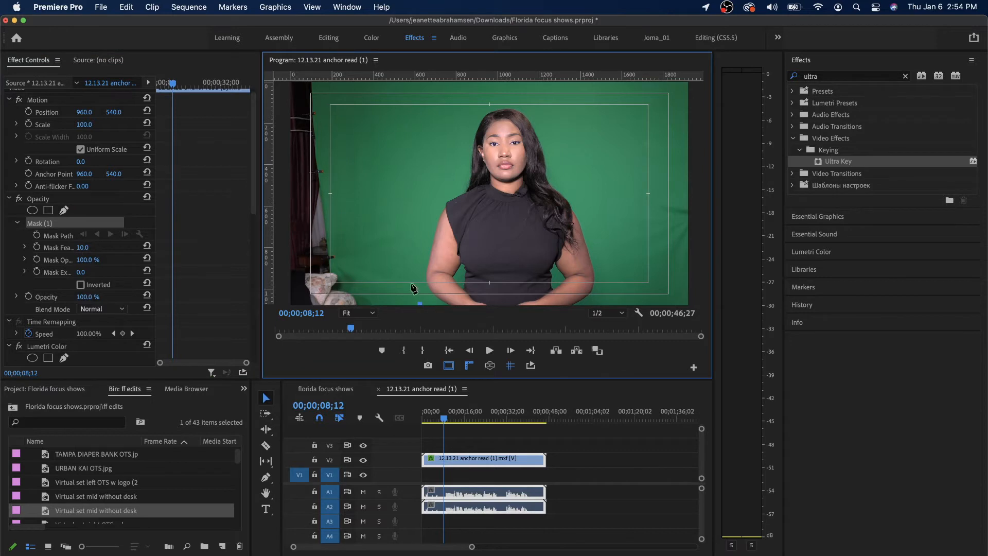
{"action": "left_click", "coordinate": [425, 231]}
{"action": "left_click", "coordinate": [437, 196]}
{"action": "left_click", "coordinate": [459, 181]}
{"action": "left_click", "coordinate": [460, 158]}
{"action": "left_click", "coordinate": [464, 119]}
{"action": "left_click", "coordinate": [498, 93]}
{"action": "left_click", "coordinate": [533, 96]}
{"action": "left_click", "coordinate": [549, 124]}
{"action": "left_click", "coordinate": [557, 156]}
{"action": "left_click", "coordinate": [560, 179]}
{"action": "left_click", "coordinate": [583, 197]}
{"action": "left_click", "coordinate": [600, 234]}
{"action": "left_click", "coordinate": [607, 279]}
{"action": "left_click", "coordinate": [588, 302]}
{"action": "left_click", "coordinate": [420, 304]}
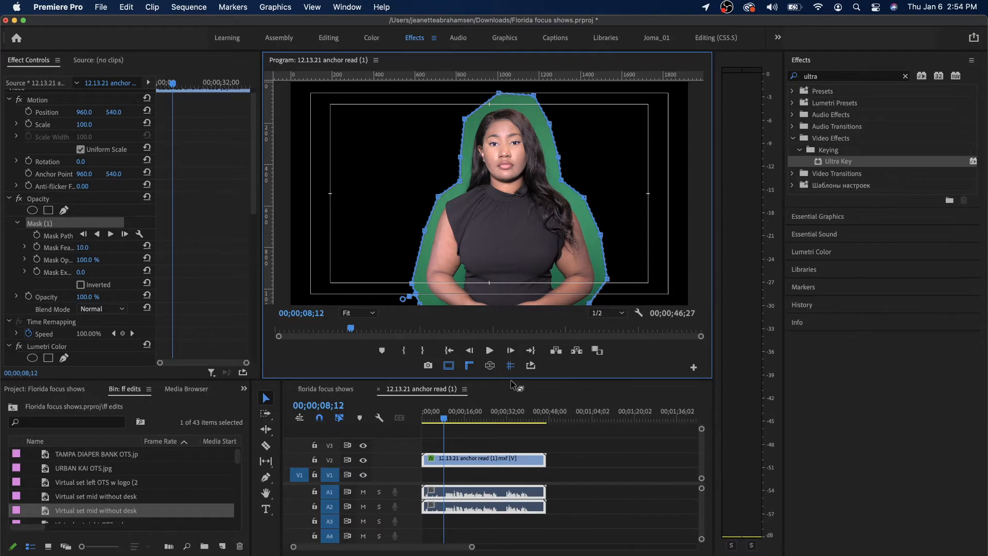
- Mute audio tracks A1 and A2 and scrub to about 00;00;34;22 to check the mask against the anchor's movement
{"action": "left_click", "coordinate": [363, 491]}
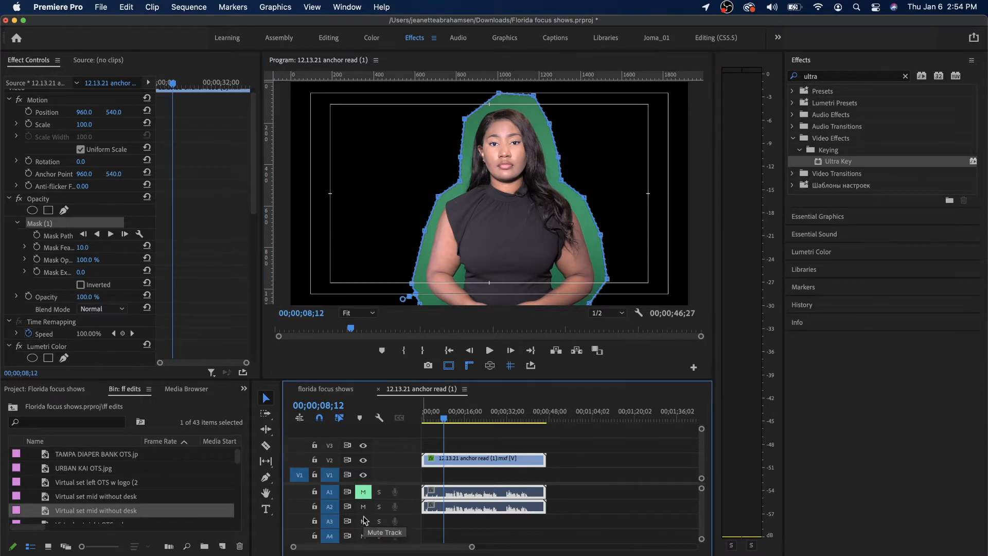
{"action": "left_click", "coordinate": [363, 507]}
{"action": "left_click", "coordinate": [446, 419]}
{"action": "left_click_drag", "start_coordinate": [445, 418], "coordinate": [498, 411]}
- Tighten the opacity mask around the anchor by moving its points closer to her arms, shoulders and head
{"action": "left_click_drag", "start_coordinate": [420, 304], "coordinate": [418, 284]}
{"action": "left_click_drag", "start_coordinate": [425, 231], "coordinate": [427, 237]}
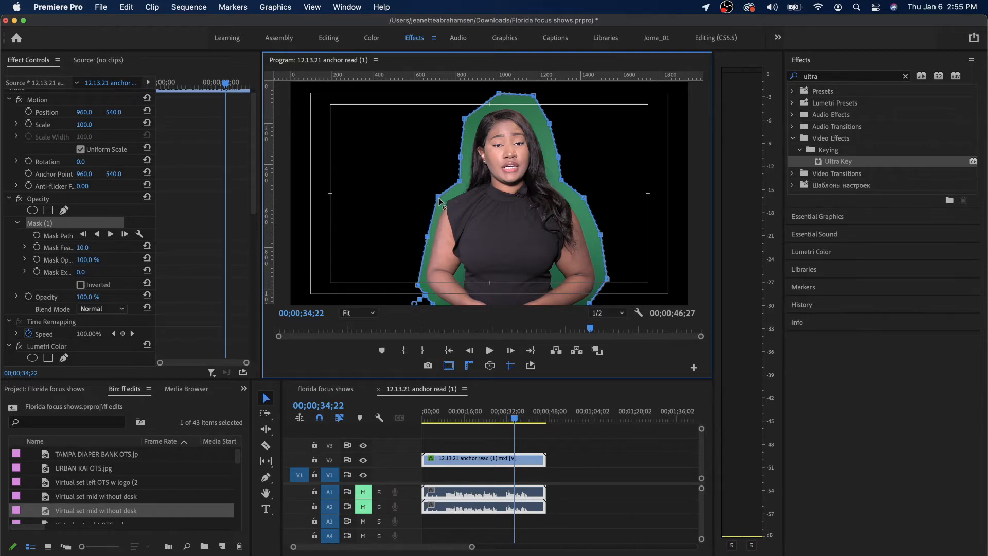
{"action": "left_click_drag", "start_coordinate": [460, 181], "coordinate": [458, 189]}
{"action": "left_click_drag", "start_coordinate": [464, 119], "coordinate": [471, 122]}
{"action": "mouse_move", "coordinate": [497, 94]}
{"action": "left_mouse_down"}
{"action": "mouse_move", "coordinate": [485, 104]}
{"action": "mouse_move", "coordinate": [504, 98]}
{"action": "left_mouse_up"}
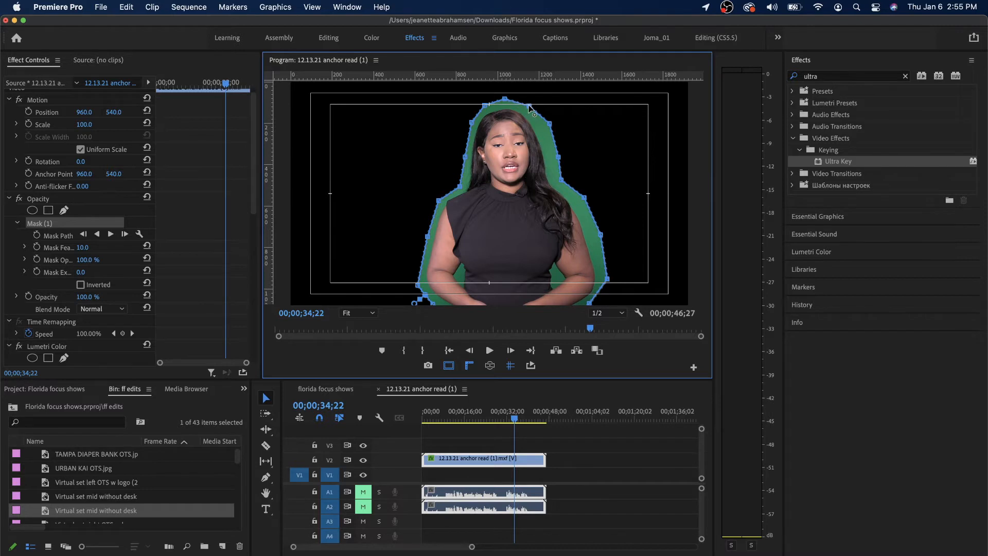
{"action": "left_click_drag", "start_coordinate": [505, 98], "coordinate": [505, 100]}
{"action": "left_click_drag", "start_coordinate": [548, 123], "coordinate": [544, 127]}
{"action": "left_click_drag", "start_coordinate": [556, 182], "coordinate": [583, 201]}
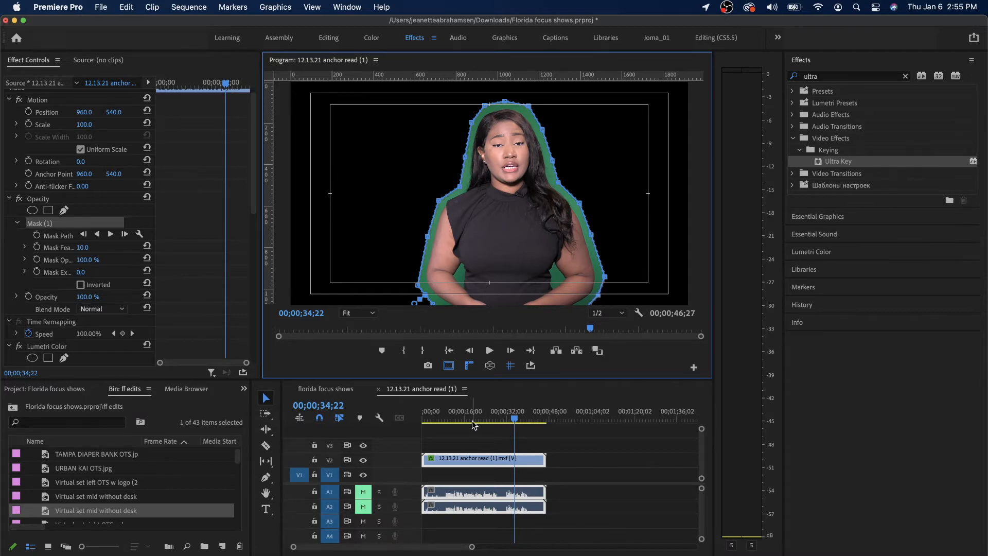
- Check the mask at 00;00;20;17 and 00;00;30;24, adding a mask point near the elbow on the image's left side
{"action": "mouse_move", "coordinate": [468, 416]}
{"action": "left_mouse_down"}
{"action": "mouse_move", "coordinate": [444, 417]}
{"action": "mouse_move", "coordinate": [488, 420]}
{"action": "mouse_move", "coordinate": [477, 420]}
{"action": "left_mouse_up"}
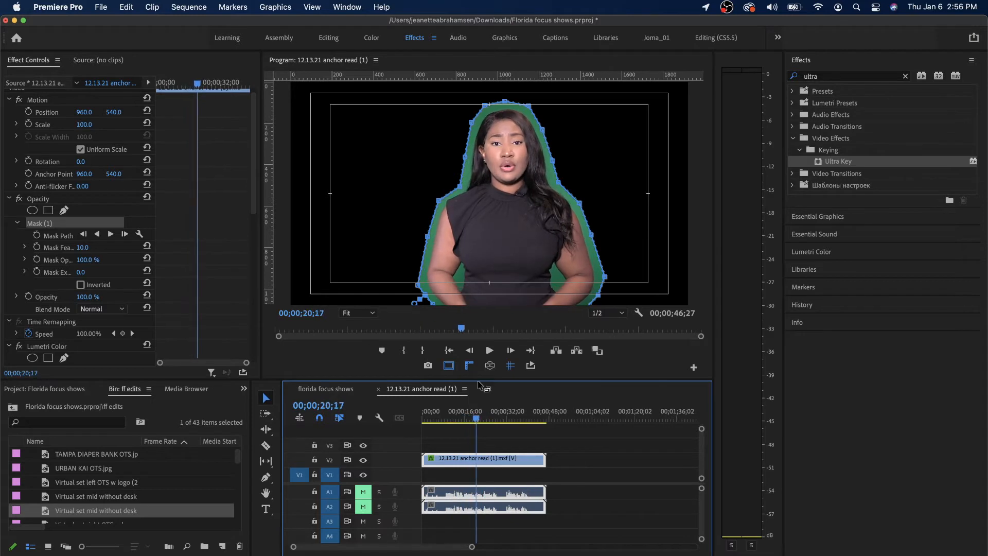
{"action": "left_click", "coordinate": [419, 262]}
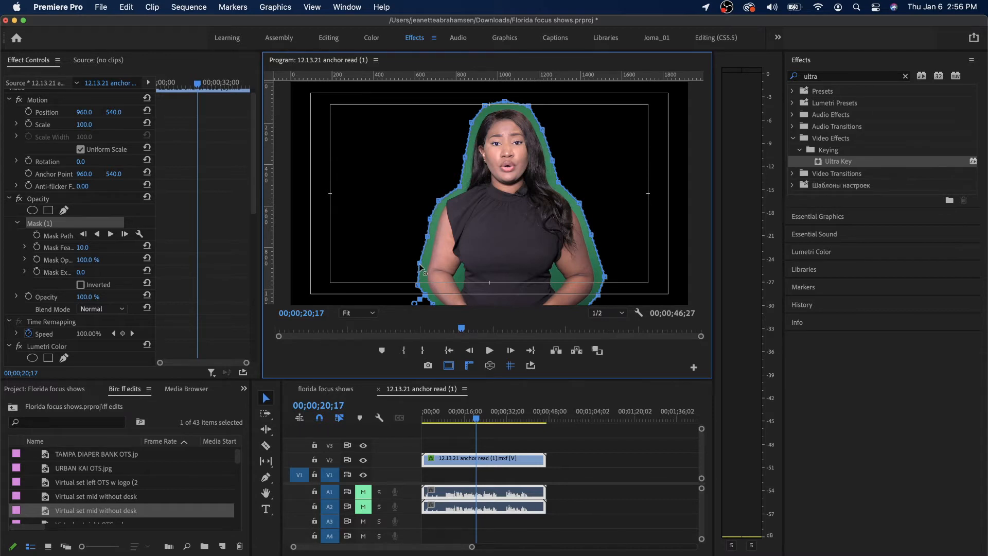
{"action": "left_click", "coordinate": [359, 313]}
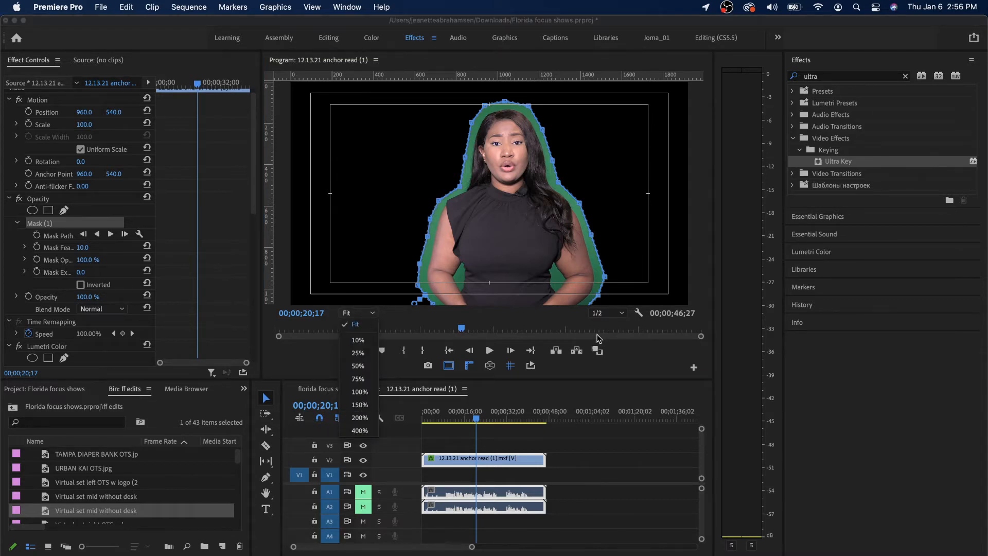
{"action": "left_click", "coordinate": [555, 324]}
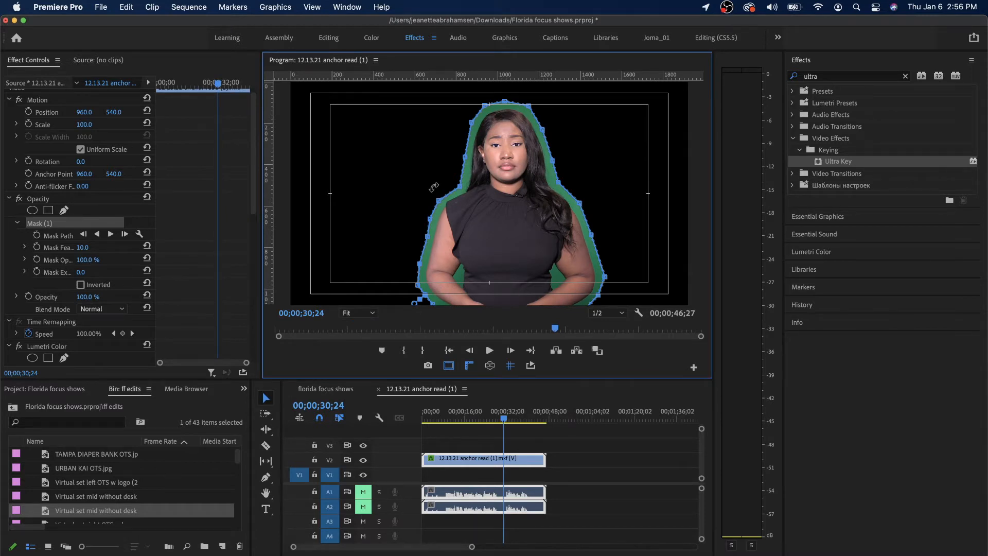
- Set the Ultra Key key color by sampling the green backdrop beside the anchor's upper arm
{"action": "left_click_drag", "start_coordinate": [254, 174], "coordinate": [252, 292]}
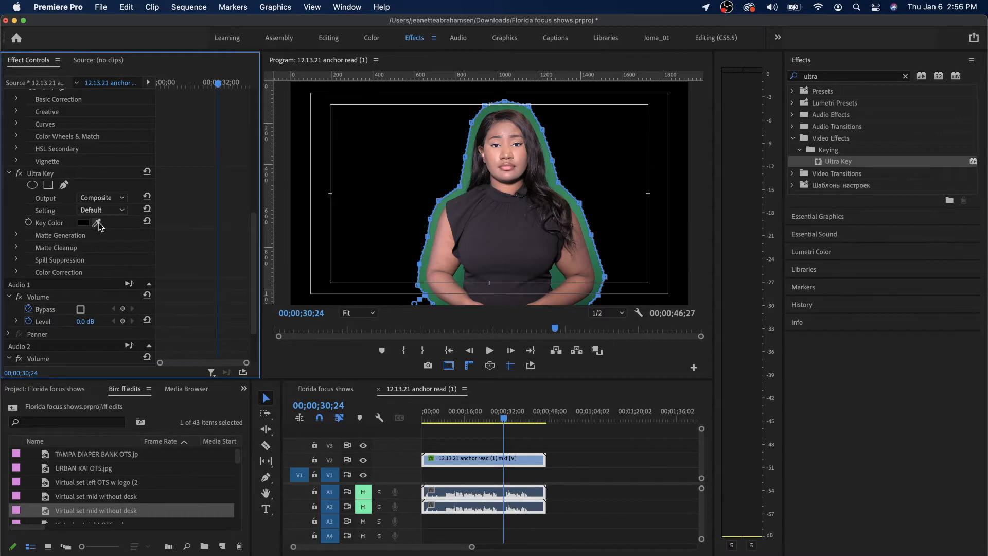
{"action": "left_click", "coordinate": [98, 223]}
{"action": "left_click", "coordinate": [434, 219]}
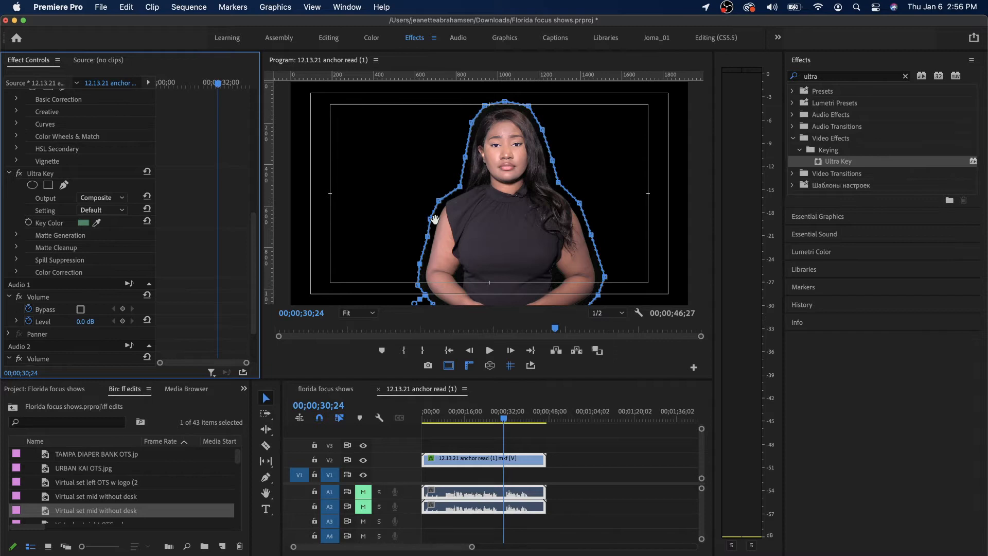
- Inspect the key's matte using the Alpha Channel output and return the Ultra Key output to Composite
{"action": "left_click", "coordinate": [106, 198]}
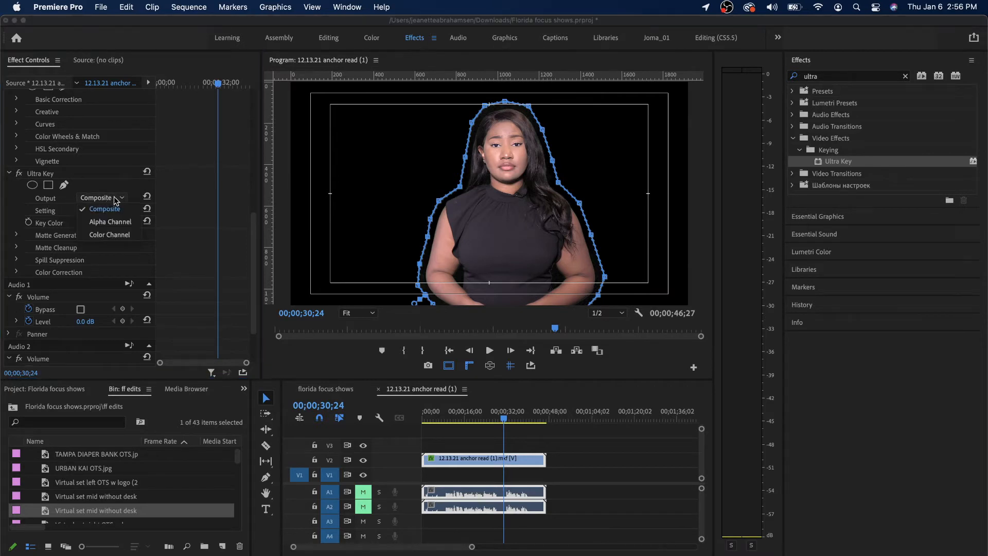
{"action": "left_click", "coordinate": [121, 223]}
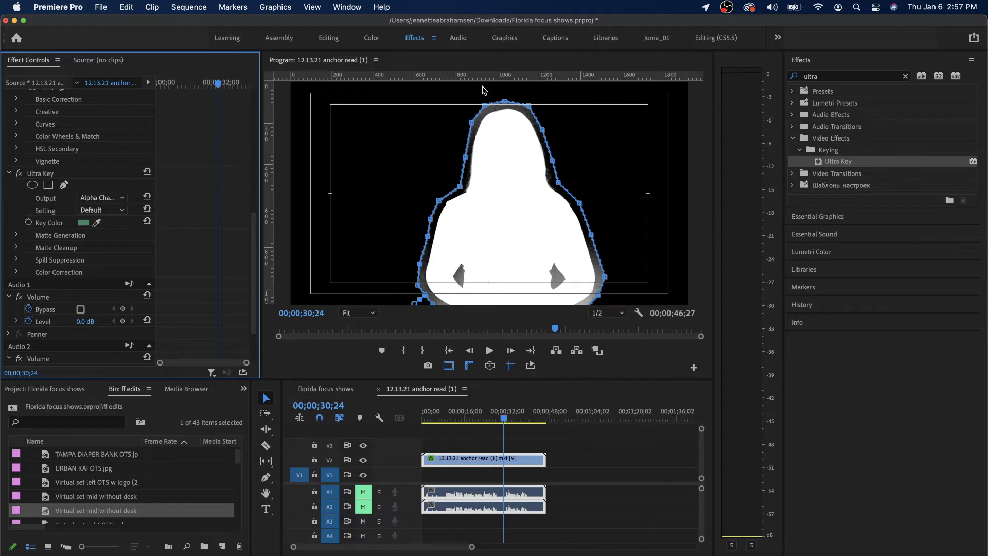
{"action": "left_click", "coordinate": [112, 198]}
{"action": "left_click", "coordinate": [113, 210]}
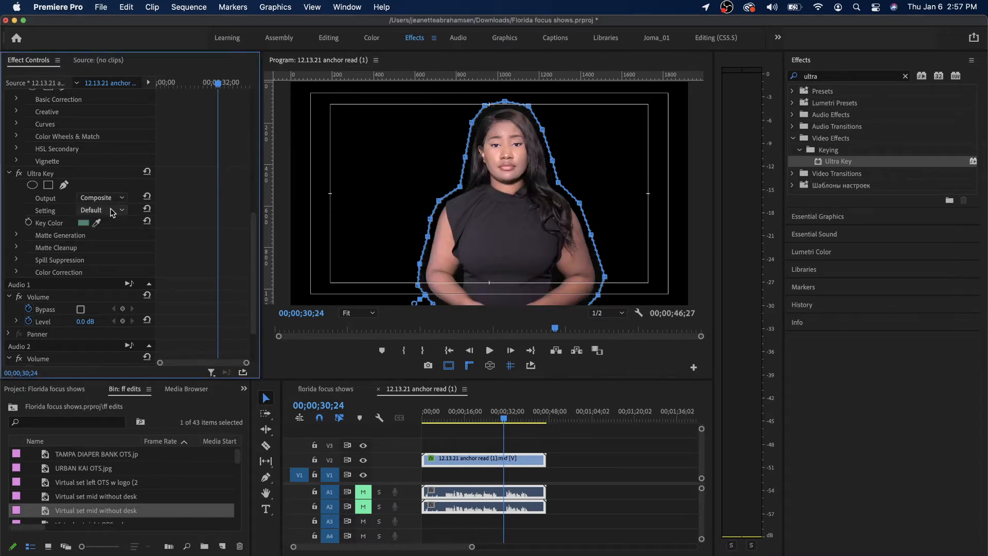
- Try sampling the Ultra Key color from the green backdrop beside the anchor's hair and switch the output to Alpha Channel
{"action": "left_click", "coordinate": [96, 223]}
{"action": "left_click", "coordinate": [551, 174]}
{"action": "left_click", "coordinate": [116, 198]}
{"action": "left_click", "coordinate": [114, 223]}
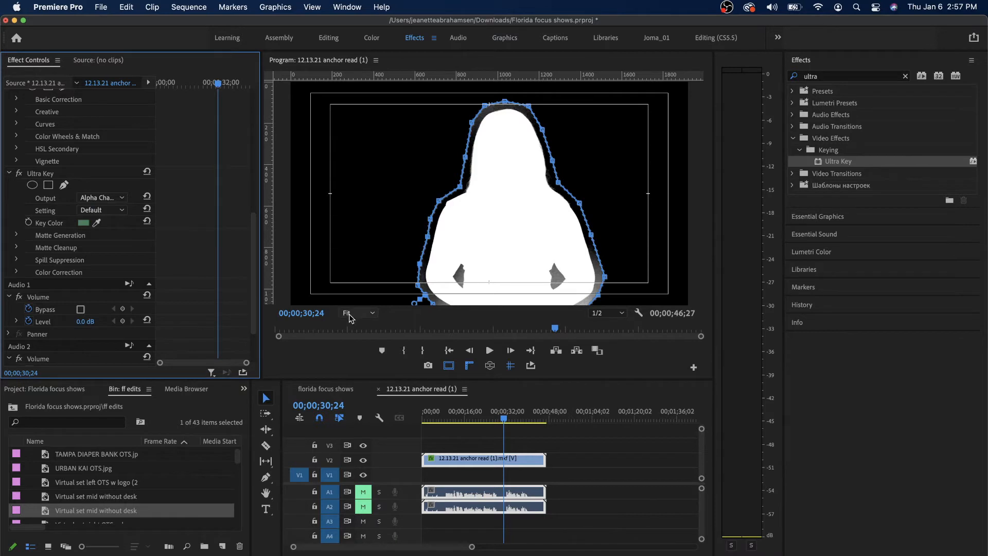
- Try Ultra Key color samples from the gap between arm and waist and from the backdrop beside the anchor's neck
{"action": "left_click", "coordinate": [96, 223]}
{"action": "left_click", "coordinate": [466, 280]}
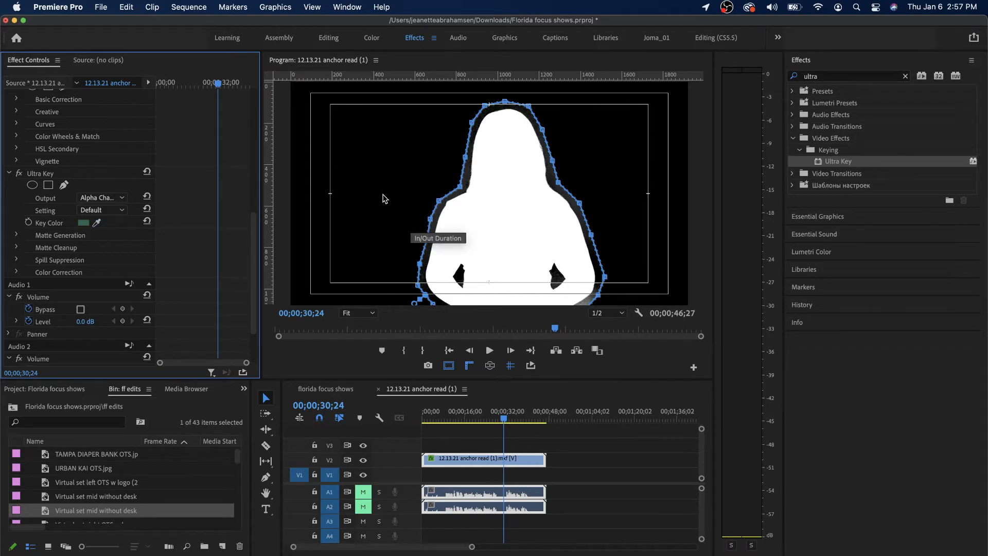
{"action": "left_click", "coordinate": [97, 222]}
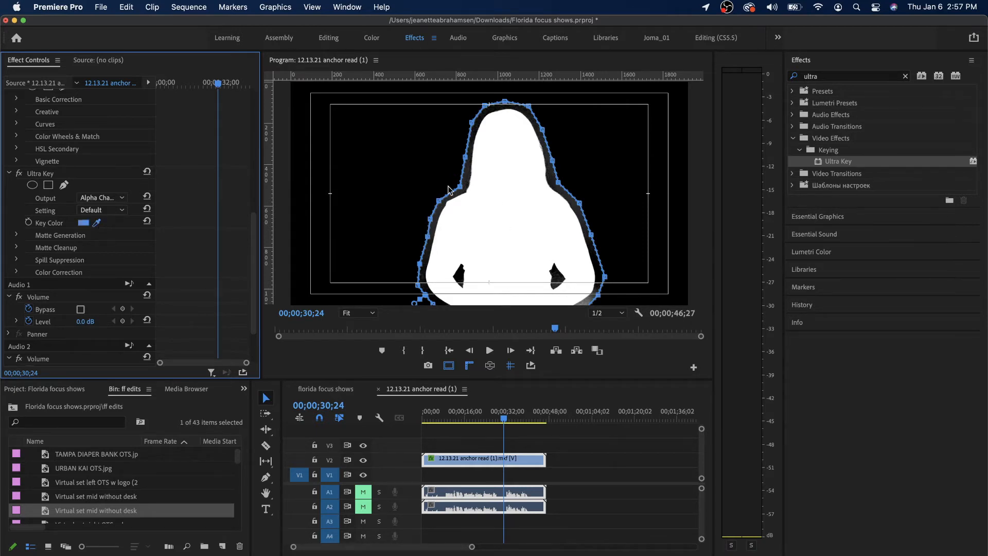
{"action": "left_click", "coordinate": [465, 189]}
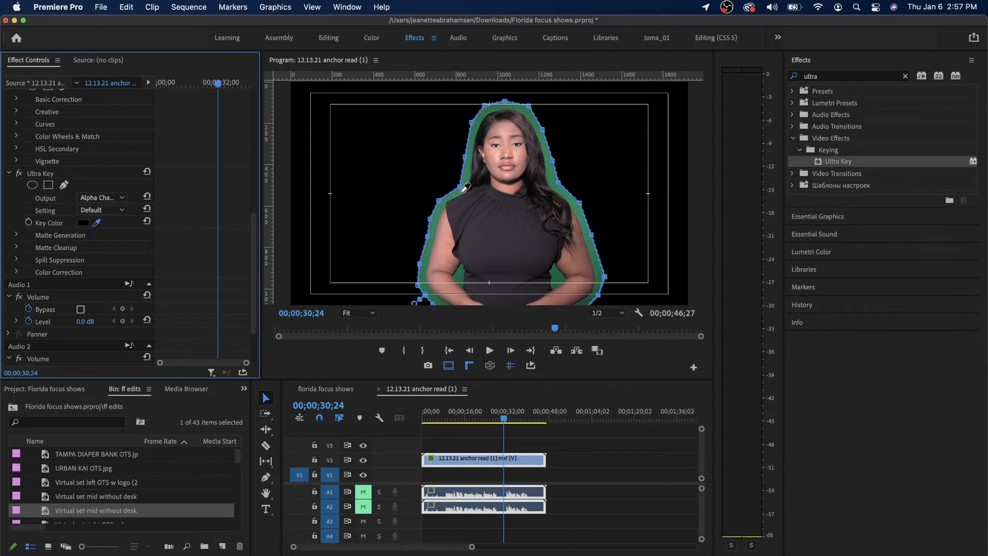
{"action": "left_click", "coordinate": [465, 188]}
{"action": "left_click", "coordinate": [464, 189]}
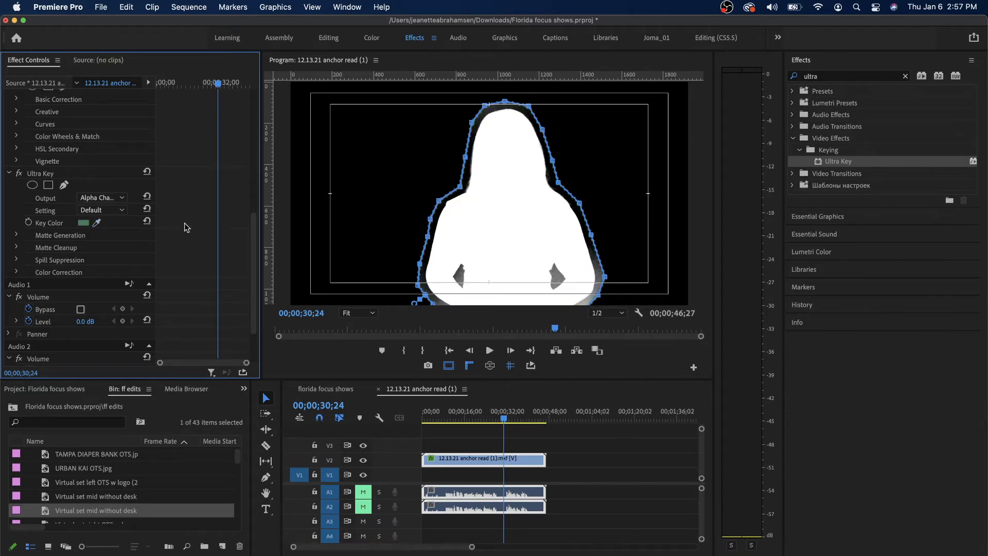
- Compare mattes by sampling the key color in both arm gaps, beside the head and outside the elbow
{"action": "left_click_drag", "start_coordinate": [95, 222], "coordinate": [463, 277]}
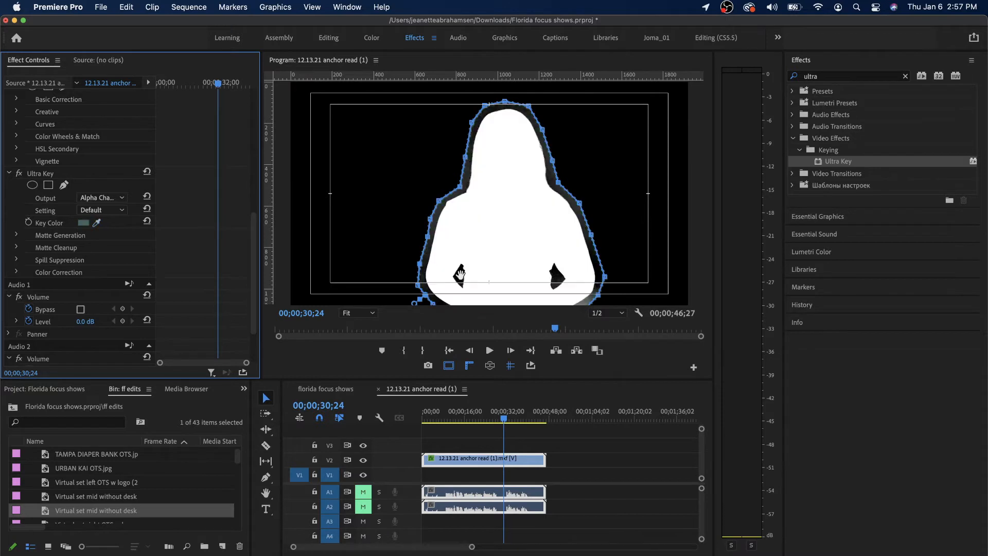
{"action": "left_click_drag", "start_coordinate": [96, 223], "coordinate": [556, 275]}
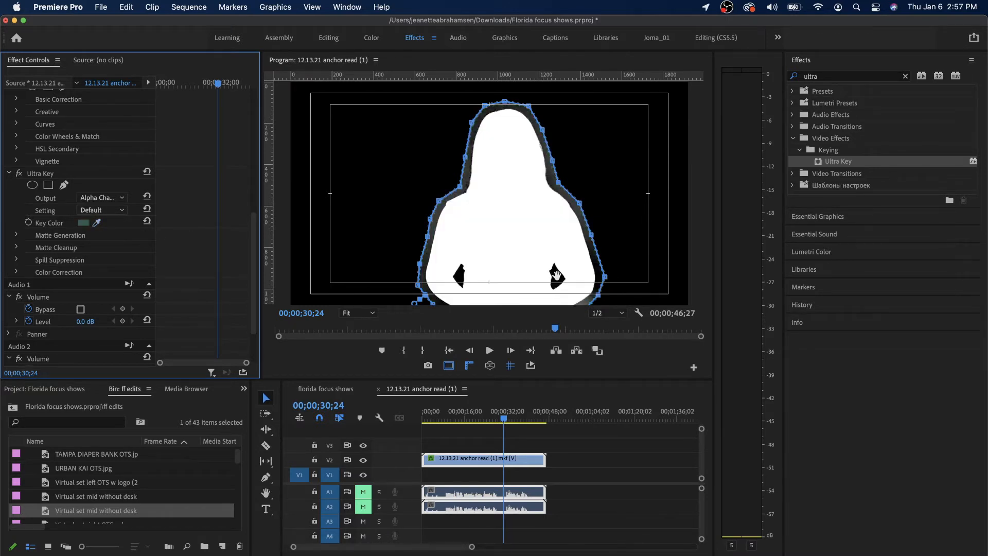
{"action": "left_click_drag", "start_coordinate": [97, 223], "coordinate": [473, 136]}
{"action": "left_click", "coordinate": [99, 221]}
{"action": "left_click", "coordinate": [423, 282]}
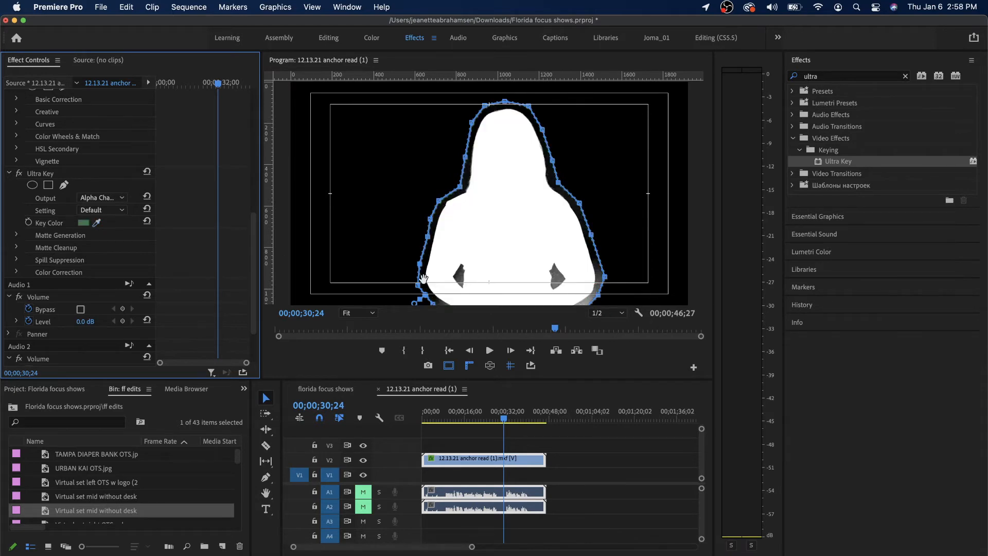
- Try further key color samples from the arm gap on the image's left and the backdrop beside the upper arm
{"action": "left_click", "coordinate": [97, 223]}
{"action": "left_click", "coordinate": [458, 279]}
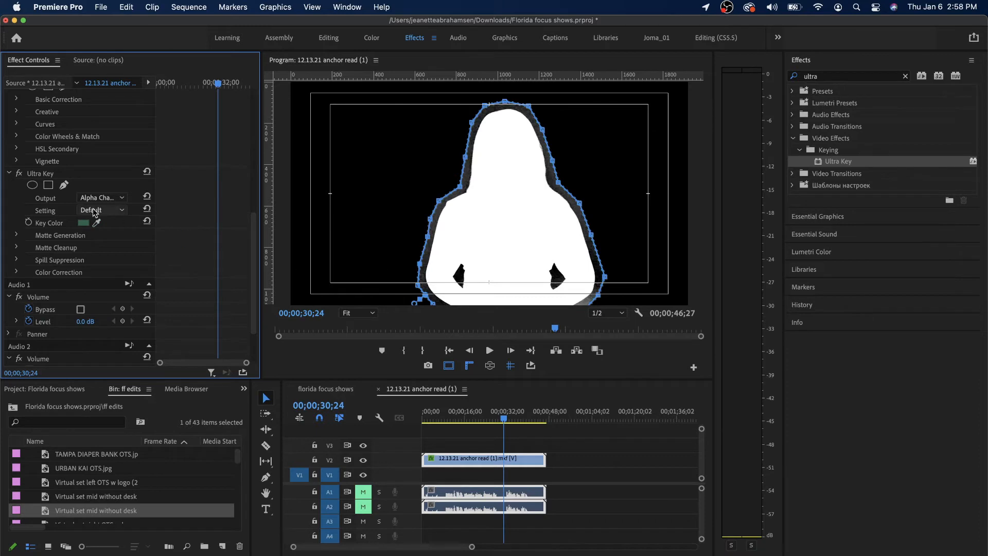
{"action": "left_click", "coordinate": [97, 222]}
{"action": "left_click", "coordinate": [460, 275]}
{"action": "left_click", "coordinate": [97, 221]}
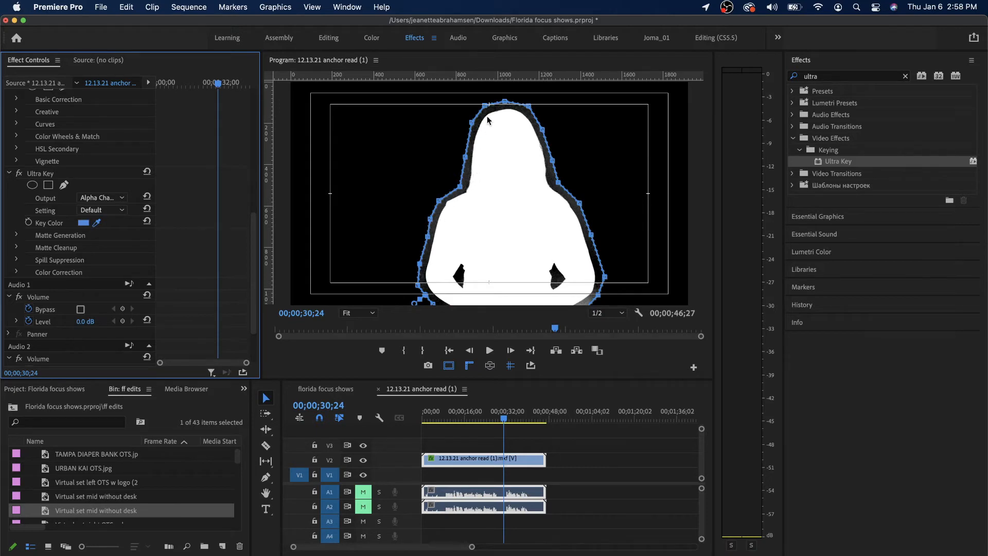
{"action": "left_click", "coordinate": [434, 218]}
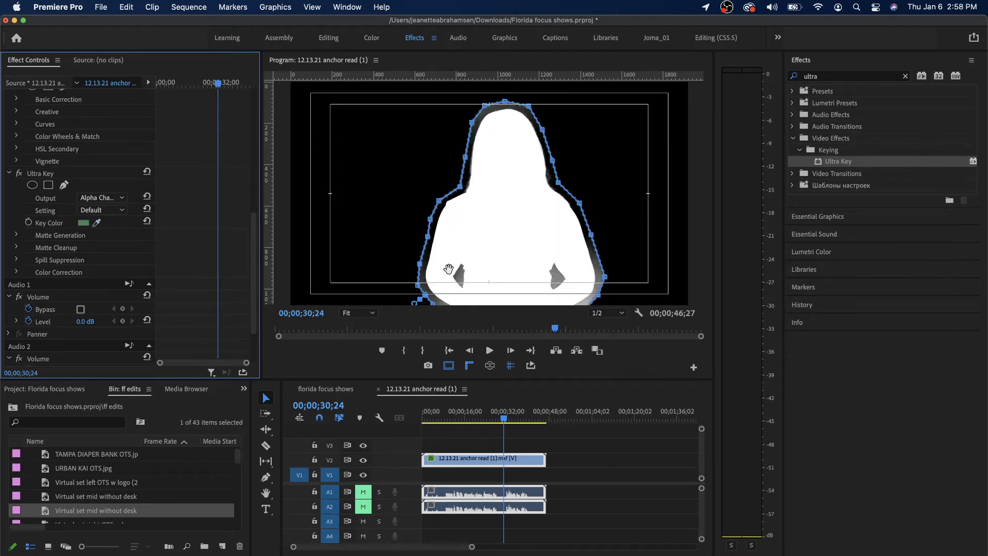
- Sample the key color from the arm gap on the image's left and return the Ultra Key output to Composite
{"action": "left_click", "coordinate": [96, 222]}
{"action": "left_click", "coordinate": [461, 279]}
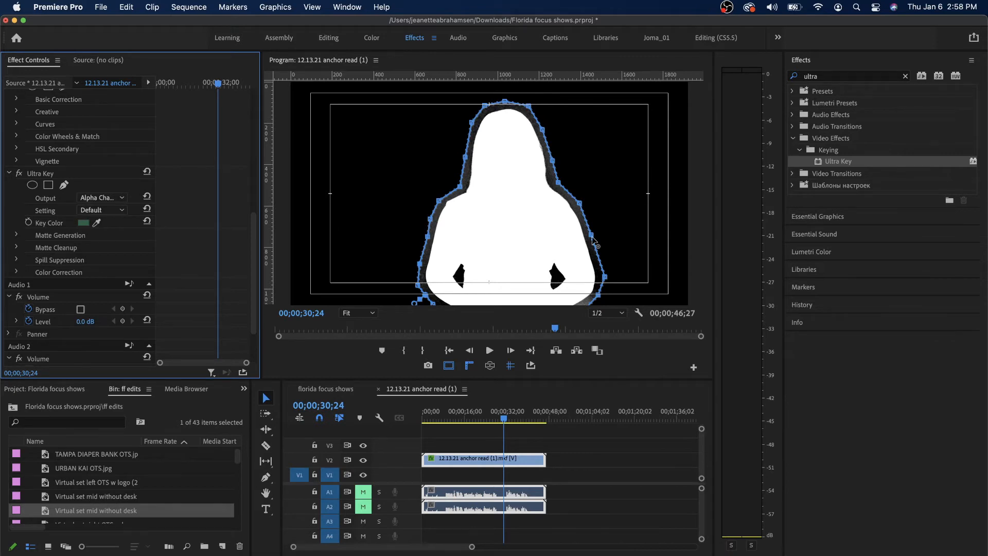
{"action": "left_click", "coordinate": [101, 198]}
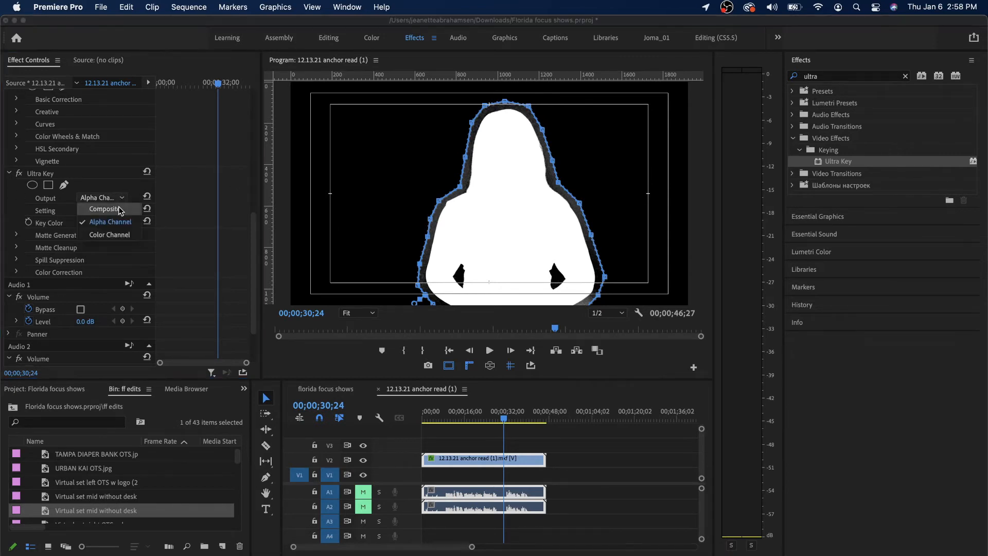
{"action": "left_click", "coordinate": [103, 208]}
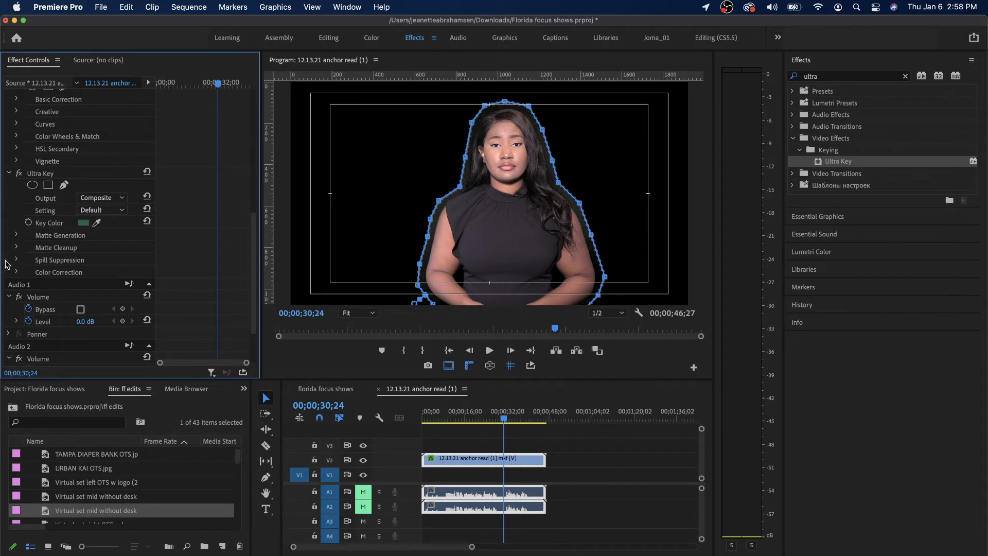
- Expand Ultra Key's Matte Generation, Matte Cleanup, Spill Suppression and Color Correction settings, and set the Matte Cleanup Contrast to 100
{"action": "left_click", "coordinate": [17, 236]}
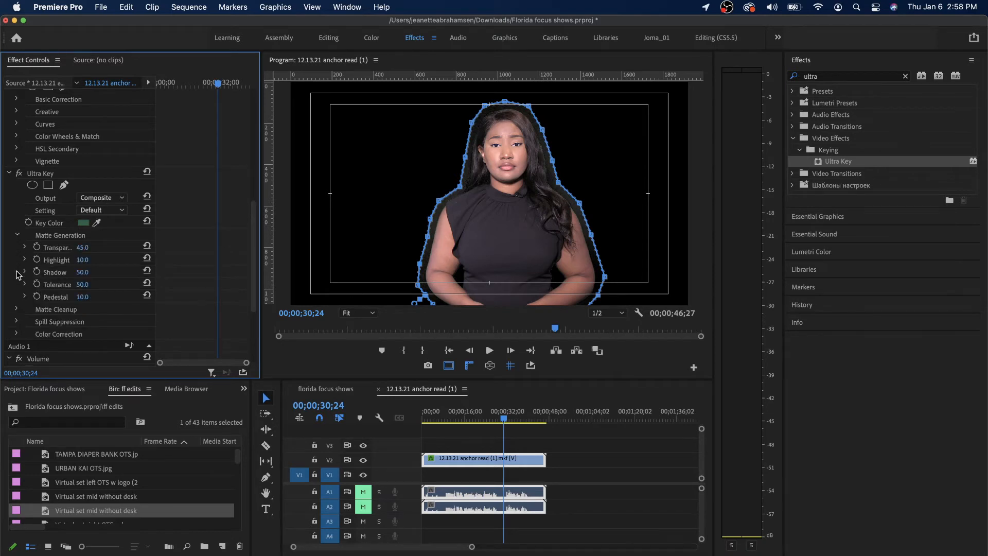
{"action": "scroll", "coordinate": [18, 274], "scroll_direction": "down", "scroll_amount": 2}
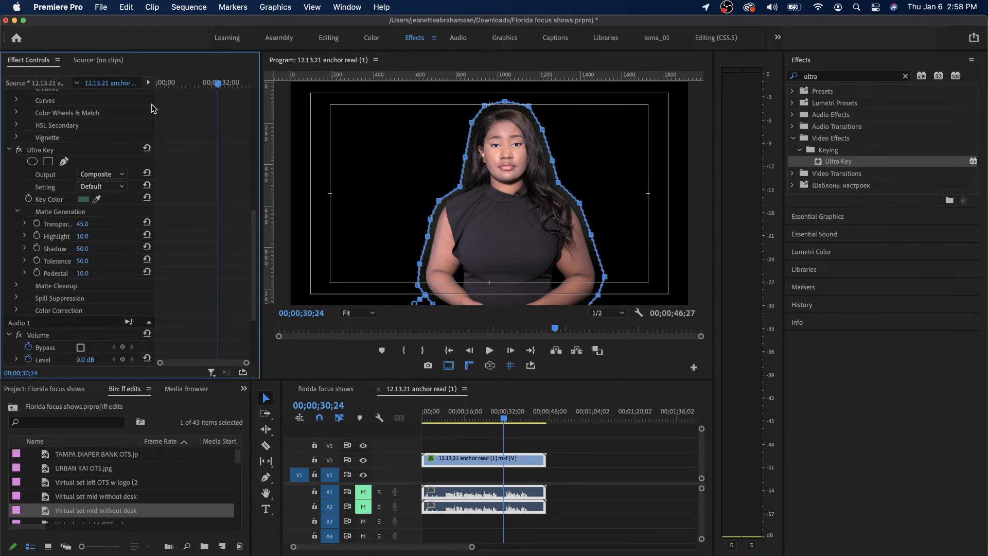
{"action": "left_click_drag", "start_coordinate": [155, 105], "coordinate": [213, 109]}
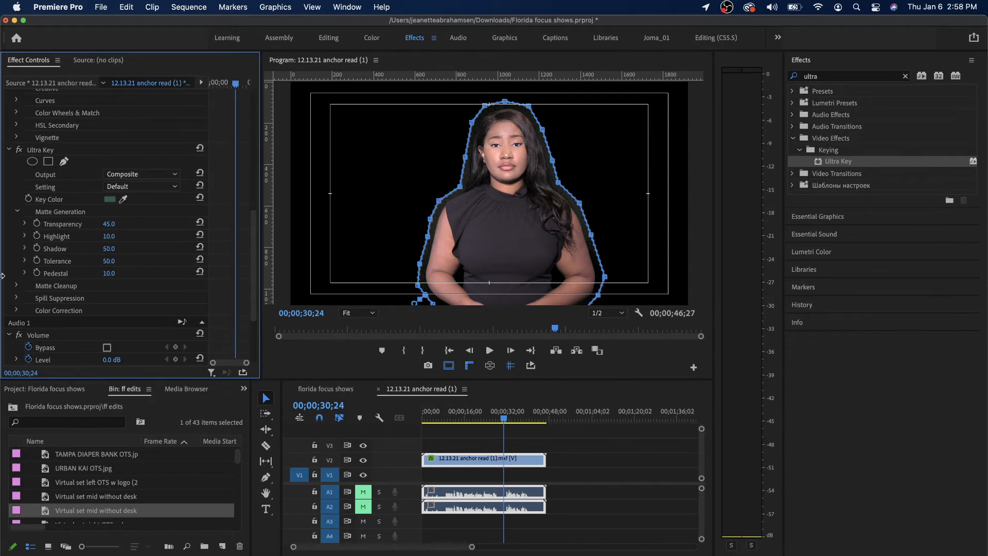
{"action": "left_click", "coordinate": [16, 286]}
{"action": "scroll", "coordinate": [33, 304], "scroll_direction": "down", "scroll_amount": 6}
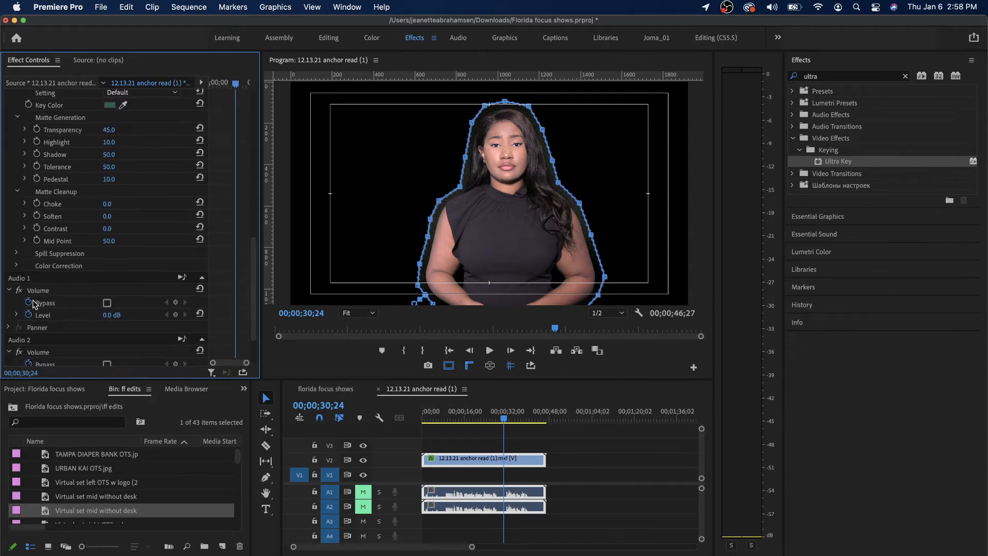
{"action": "left_click", "coordinate": [17, 254]}
{"action": "scroll", "coordinate": [16, 302], "scroll_direction": "down", "scroll_amount": 2}
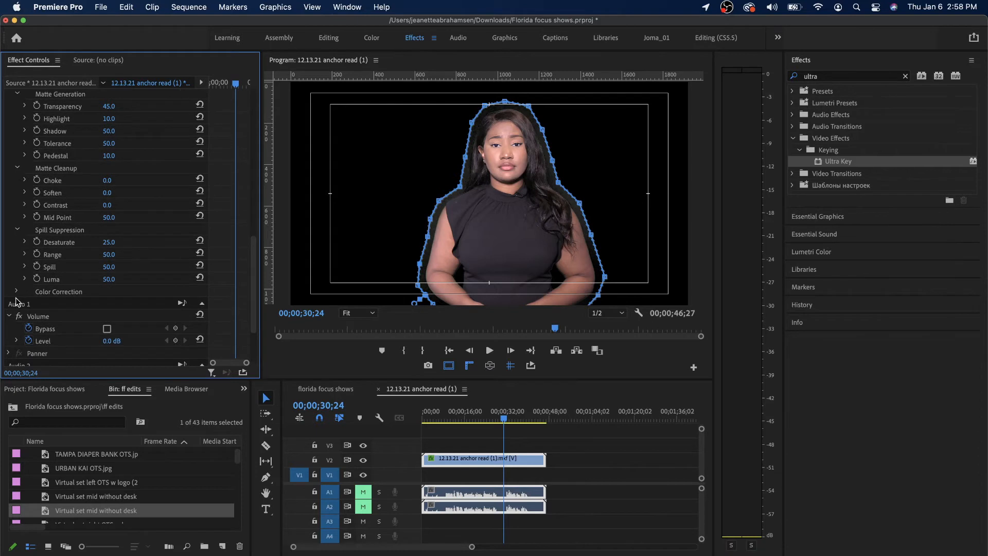
{"action": "left_click", "coordinate": [16, 291]}
{"action": "scroll", "coordinate": [112, 298], "scroll_direction": "up", "scroll_amount": 3}
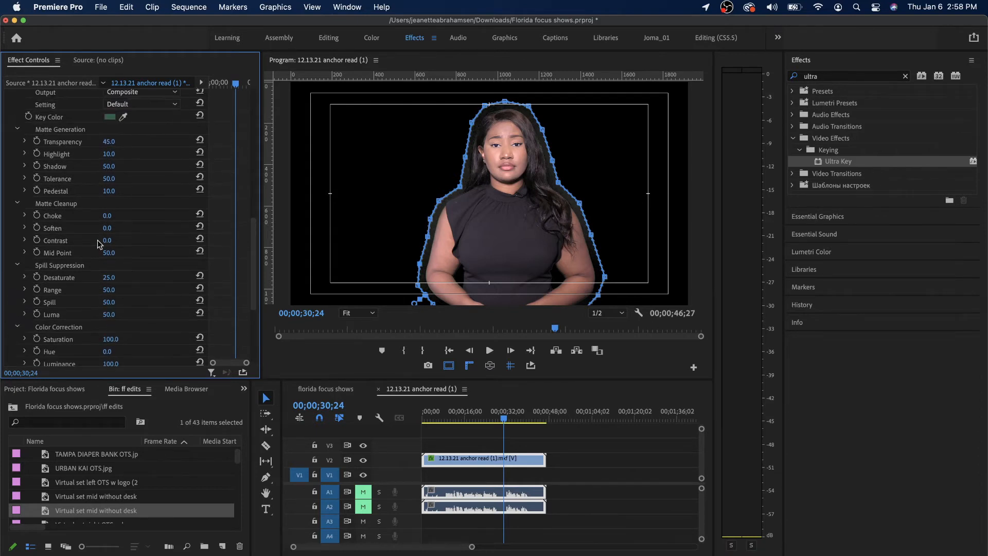
{"action": "scroll", "coordinate": [57, 227], "scroll_direction": "up", "scroll_amount": 2}
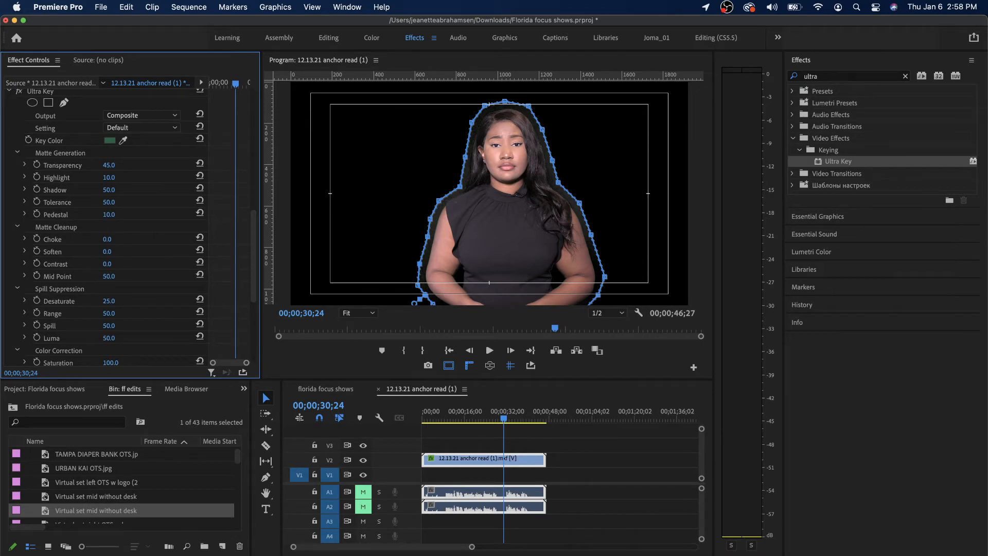
{"action": "left_click_drag", "start_coordinate": [107, 264], "coordinate": [158, 264]}
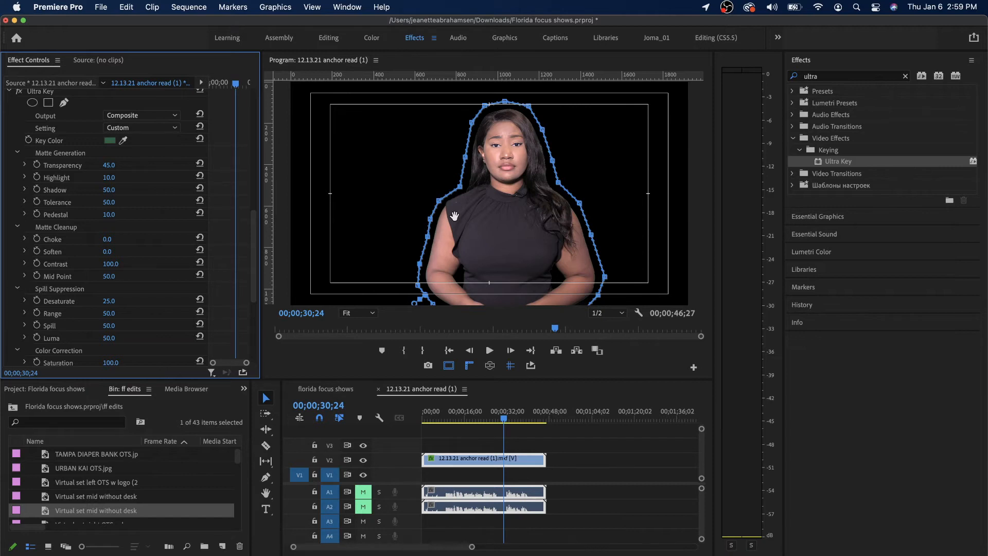
- Play the keyed clip and inspect the edges around the anchor's hair and face at 400% zoom
{"action": "left_click", "coordinate": [468, 412]}
{"action": "key", "text": "space"}
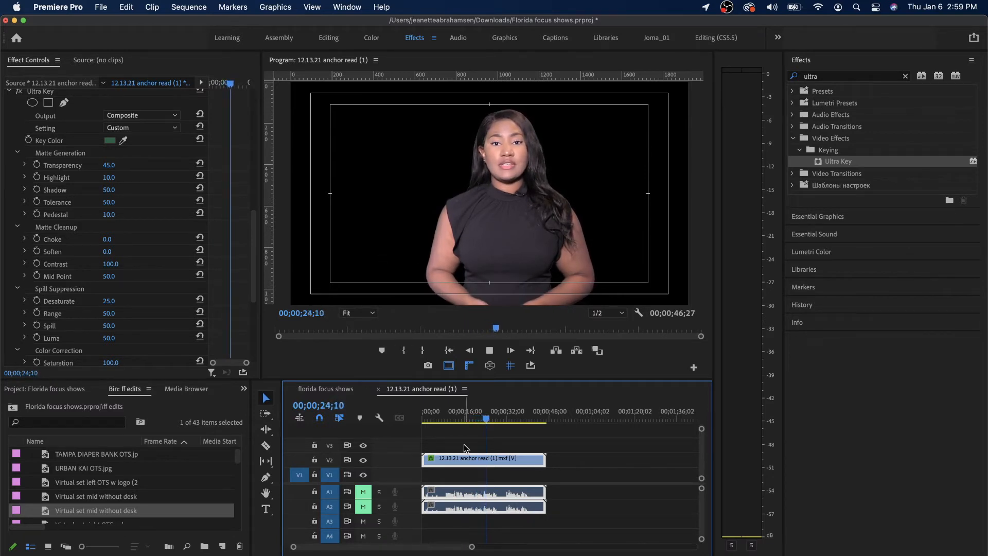
{"action": "left_click", "coordinate": [358, 313]}
{"action": "left_click", "coordinate": [354, 431]}
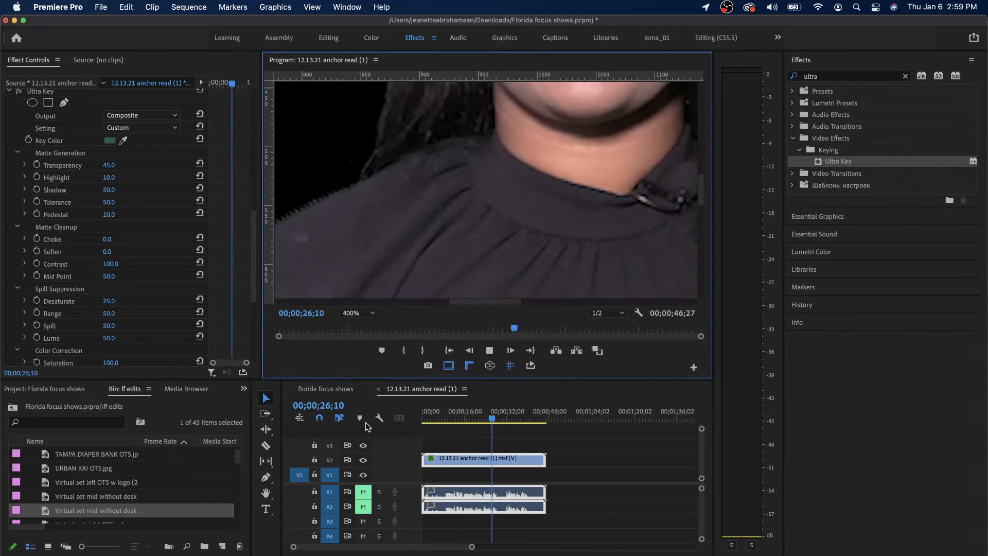
{"action": "left_click_drag", "start_coordinate": [700, 199], "coordinate": [697, 146]}
{"action": "key", "text": "space"}
- Set the playback resolution to Full and replay the enlarged clip from around 00;00;18, returning the zoom to Fit
{"action": "left_click", "coordinate": [619, 313]}
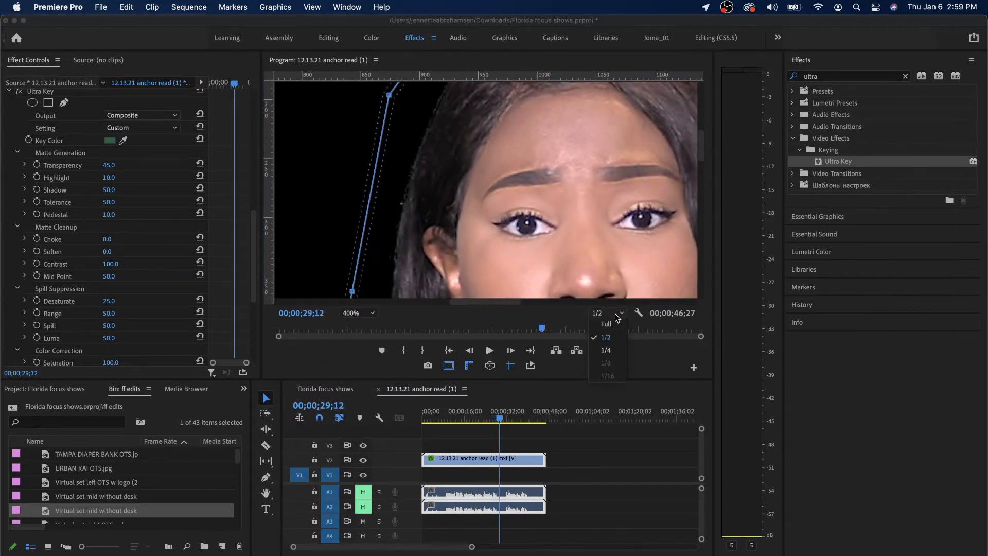
{"action": "left_click", "coordinate": [615, 323]}
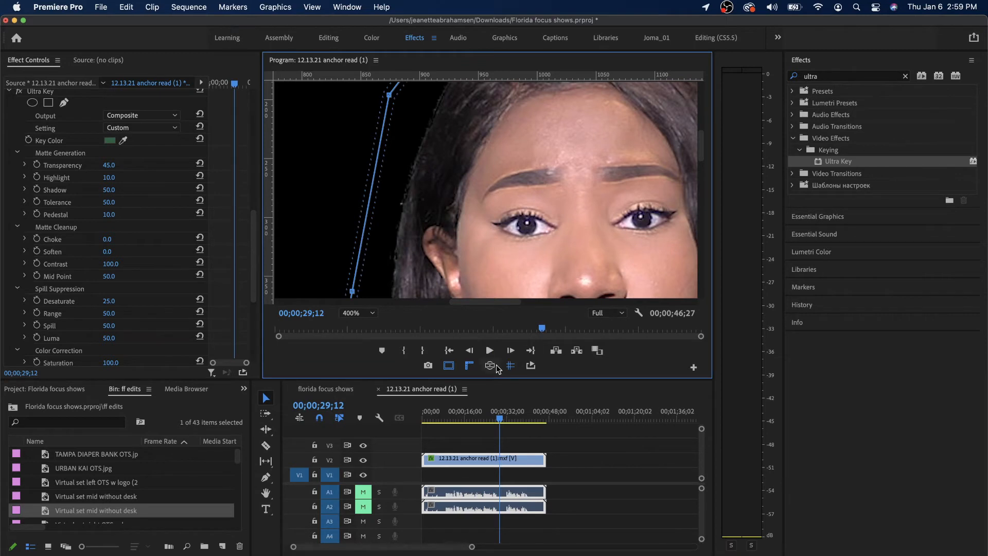
{"action": "left_click", "coordinate": [470, 418]}
{"action": "key", "text": "space"}
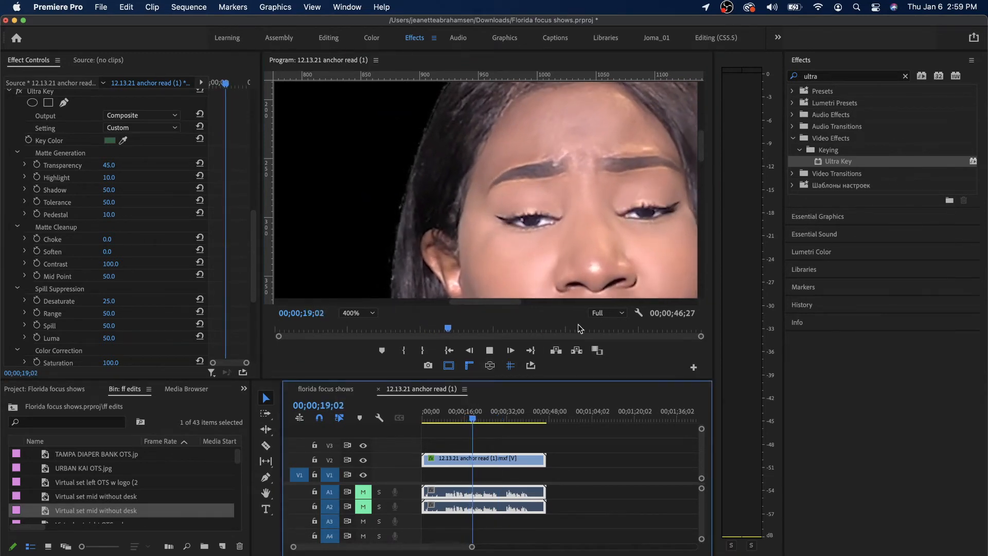
{"action": "key", "text": "space"}
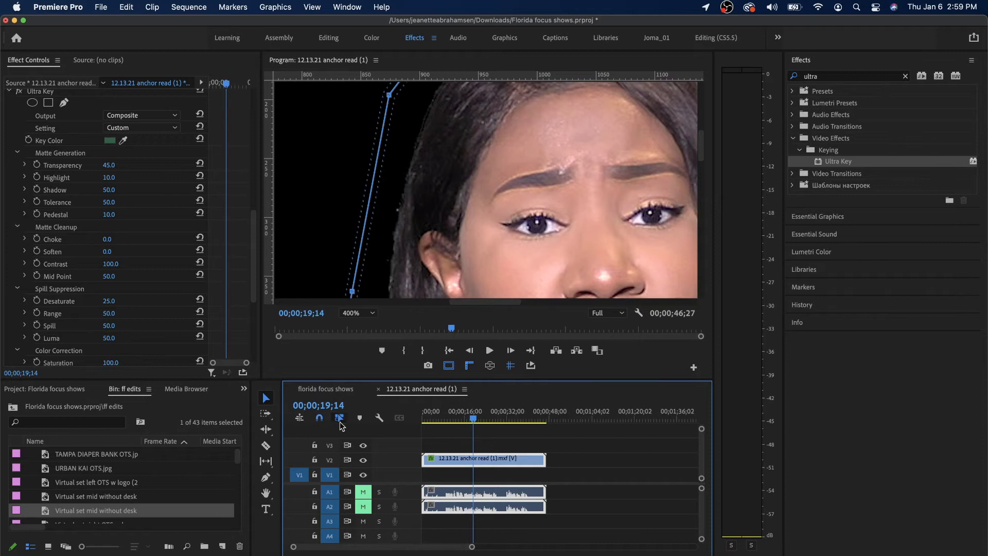
{"action": "left_click", "coordinate": [345, 312]}
{"action": "left_click", "coordinate": [357, 324]}
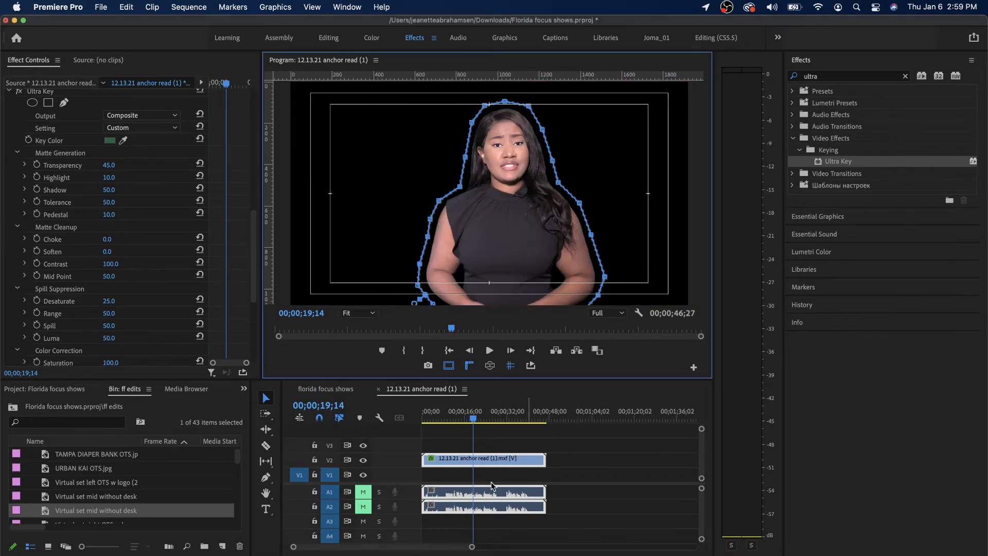
- Place the "Virtual set mid without desk" image on V1, extend it slightly past the anchor clip's end, and play the composite
{"action": "left_click_drag", "start_coordinate": [80, 516], "coordinate": [414, 475]}
{"action": "left_click_drag", "start_coordinate": [488, 476], "coordinate": [552, 476]}
{"action": "left_click", "coordinate": [458, 411]}
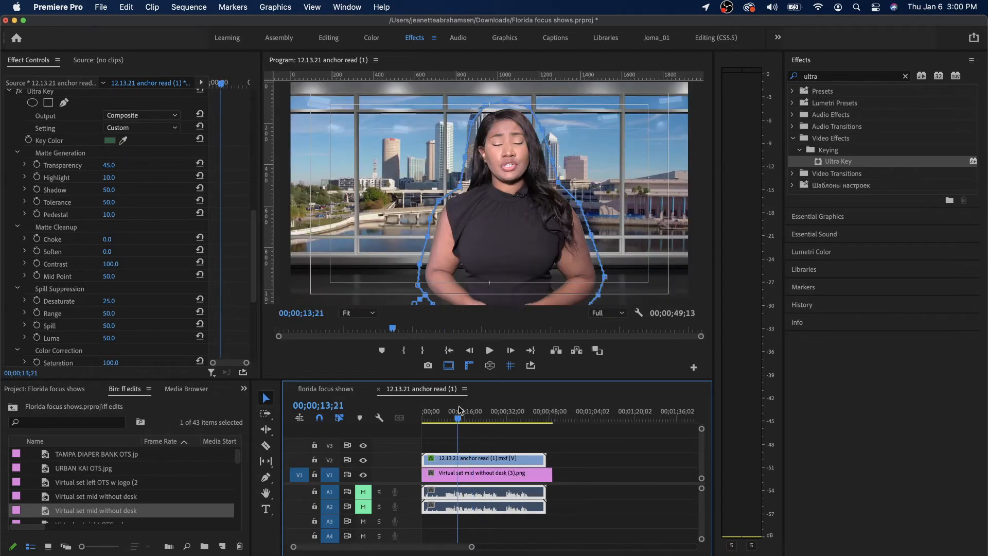
{"action": "key", "text": "space"}
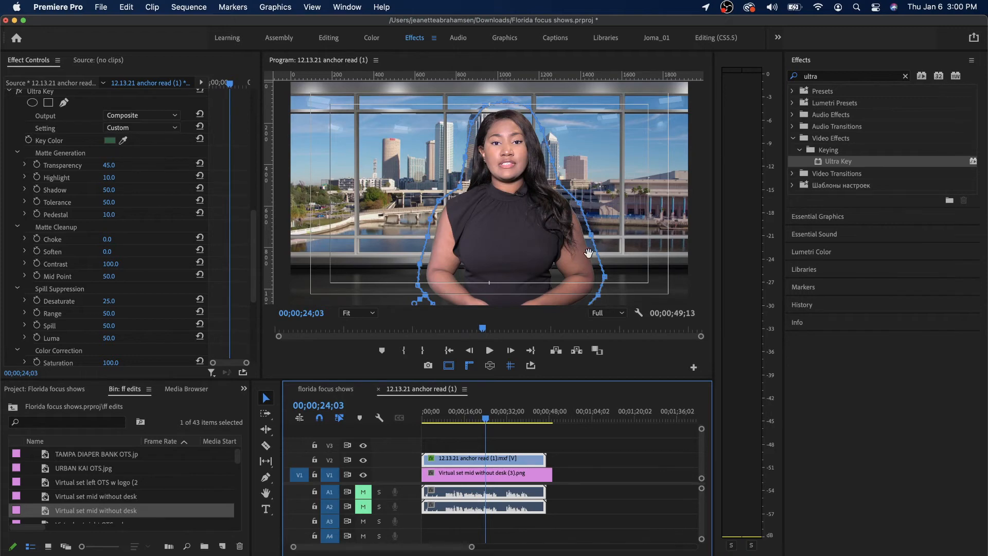
- Inspect the keyed edges around the anchor's shoulders and hair at 200% zoom and widen the Program monitor
{"action": "left_click", "coordinate": [360, 313]}
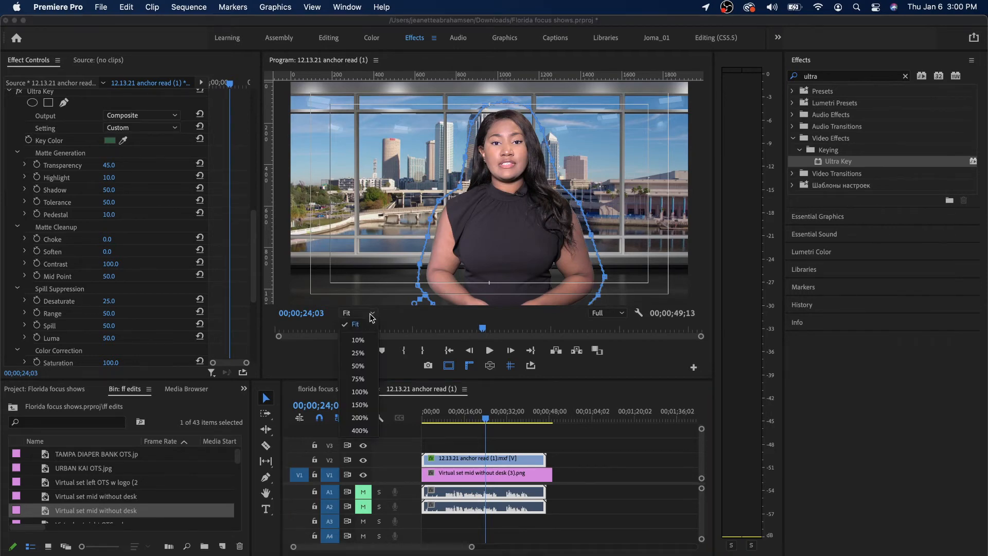
{"action": "left_click", "coordinate": [359, 424]}
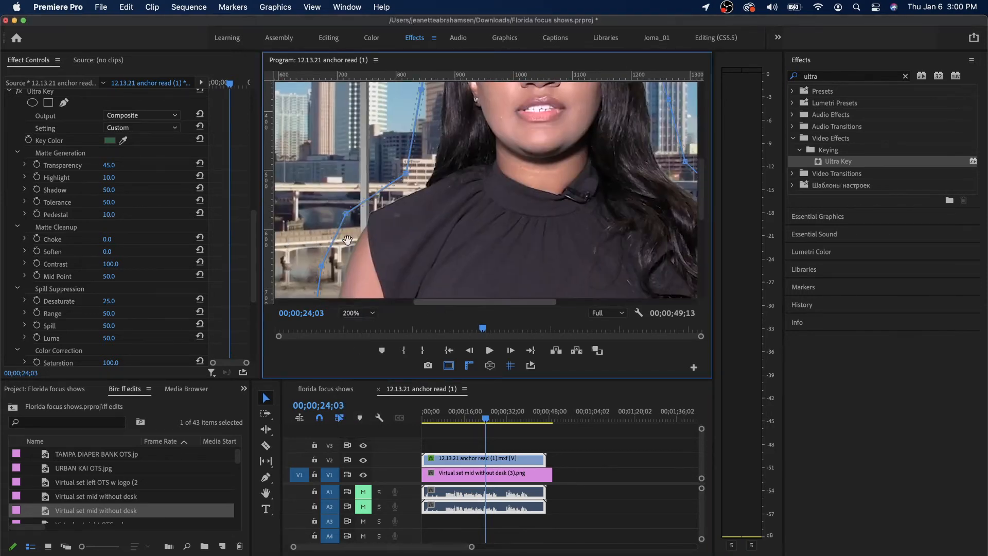
{"action": "left_click_drag", "start_coordinate": [475, 307], "coordinate": [537, 304]}
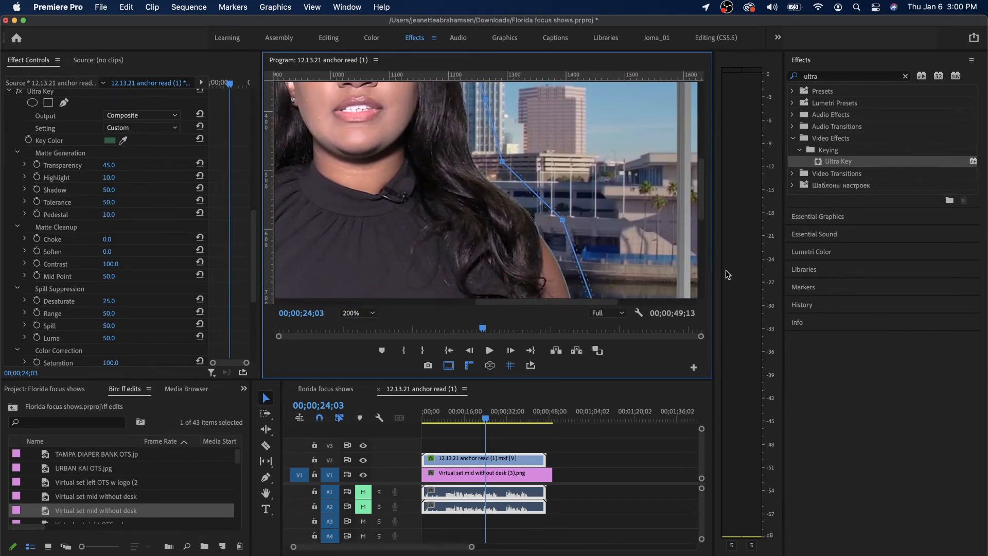
{"action": "left_click_drag", "start_coordinate": [713, 294], "coordinate": [811, 295]}
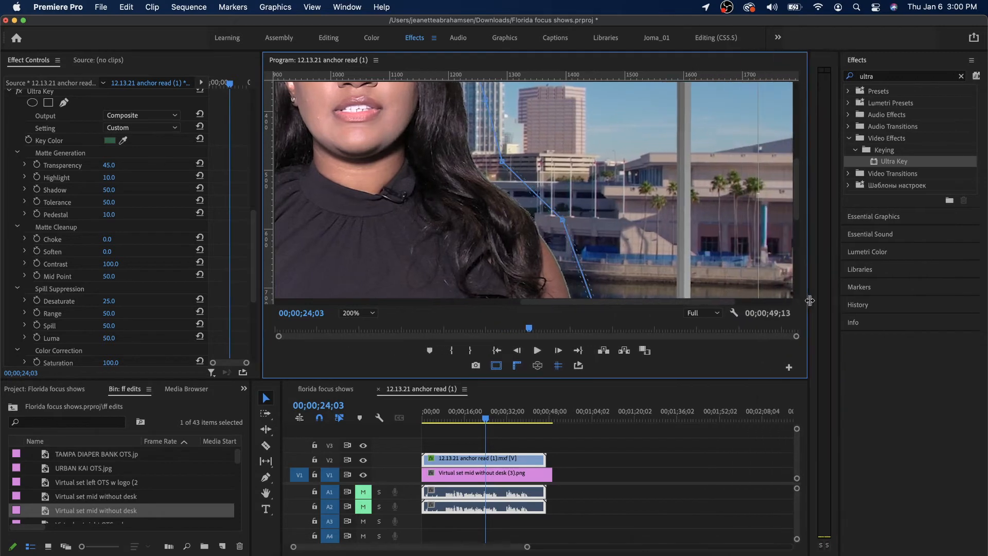
- Enlarge the Program monitor area and raise Ultra Key's Matte Cleanup Choke to 100
{"action": "left_click_drag", "start_coordinate": [587, 379], "coordinate": [591, 431]}
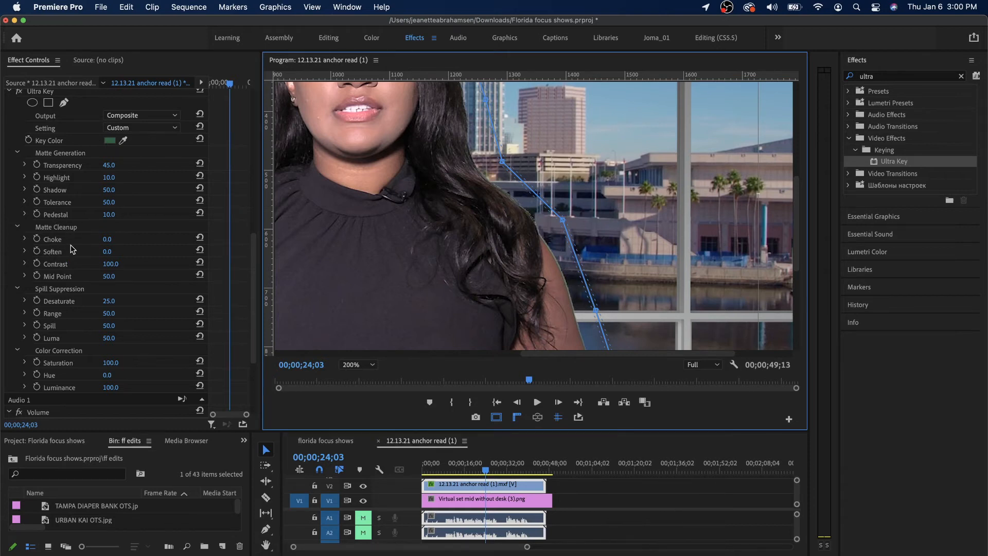
{"action": "left_click", "coordinate": [107, 239]}
{"action": "left_click_drag", "start_coordinate": [107, 240], "coordinate": [124, 239]}
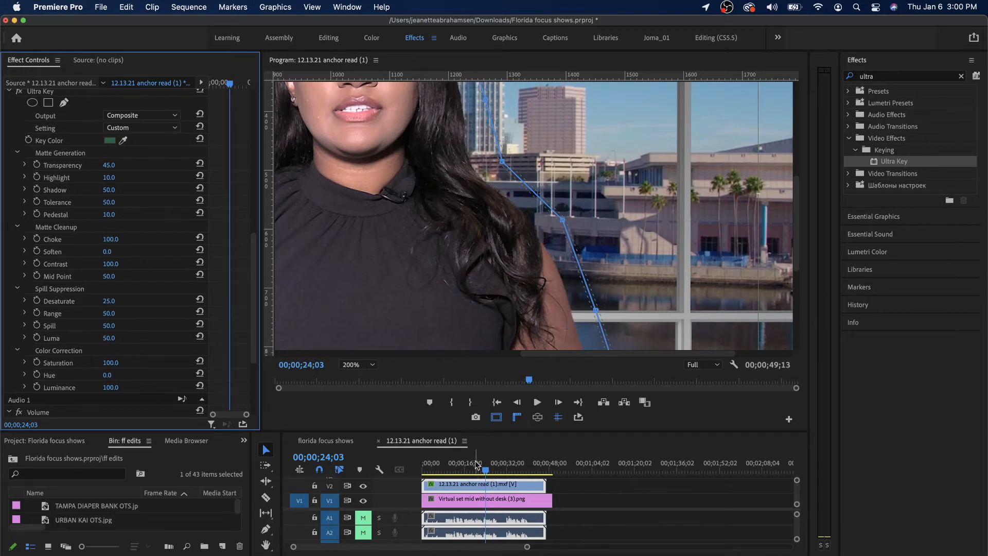
- Inspect the anchor's keyed edges from arms to head at 200% zoom, return to Fit, and play the composite
{"action": "left_click_drag", "start_coordinate": [536, 354], "coordinate": [460, 354]}
{"action": "scroll", "coordinate": [795, 244], "scroll_direction": "down", "scroll_amount": 10}
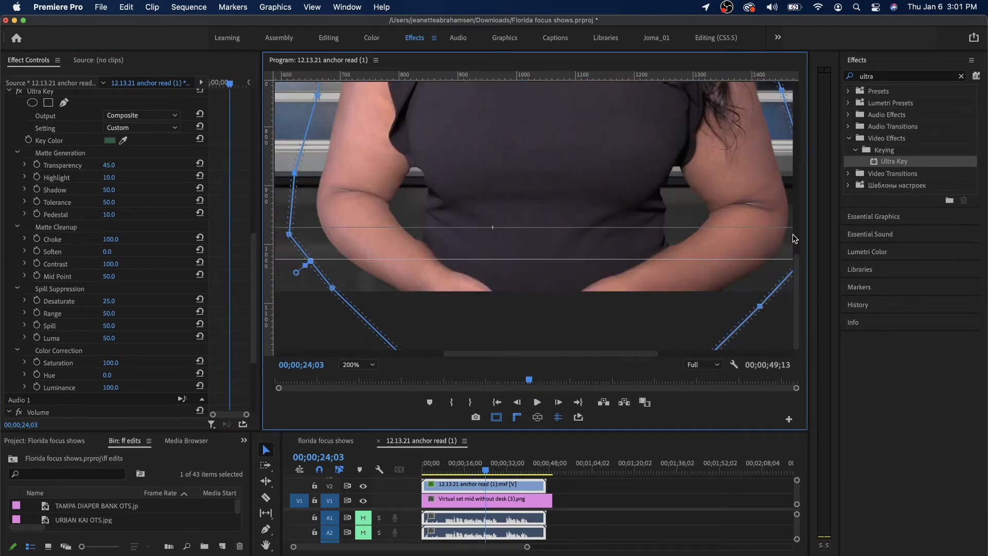
{"action": "scroll", "coordinate": [793, 237], "scroll_direction": "up", "scroll_amount": 10}
{"action": "scroll", "coordinate": [784, 160], "scroll_direction": "up", "scroll_amount": 3}
{"action": "left_click", "coordinate": [360, 365]}
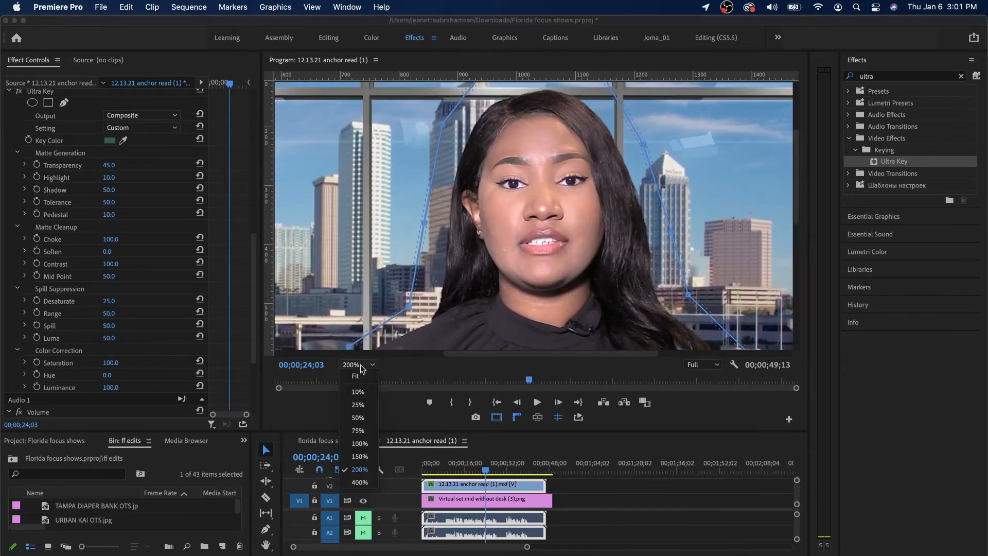
{"action": "left_click", "coordinate": [359, 376]}
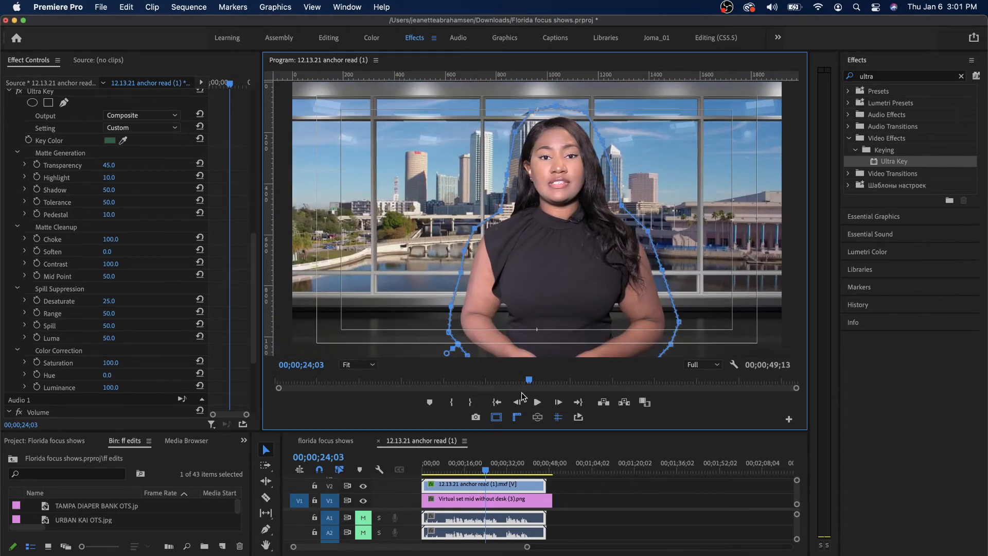
{"action": "left_click", "coordinate": [463, 465]}
{"action": "key", "text": "space"}
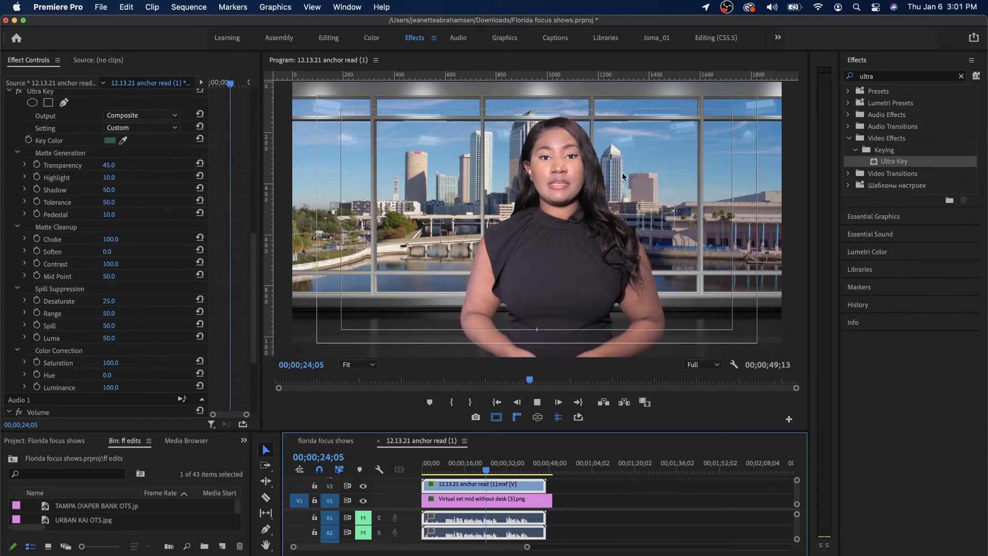
{"action": "key", "text": "space"}
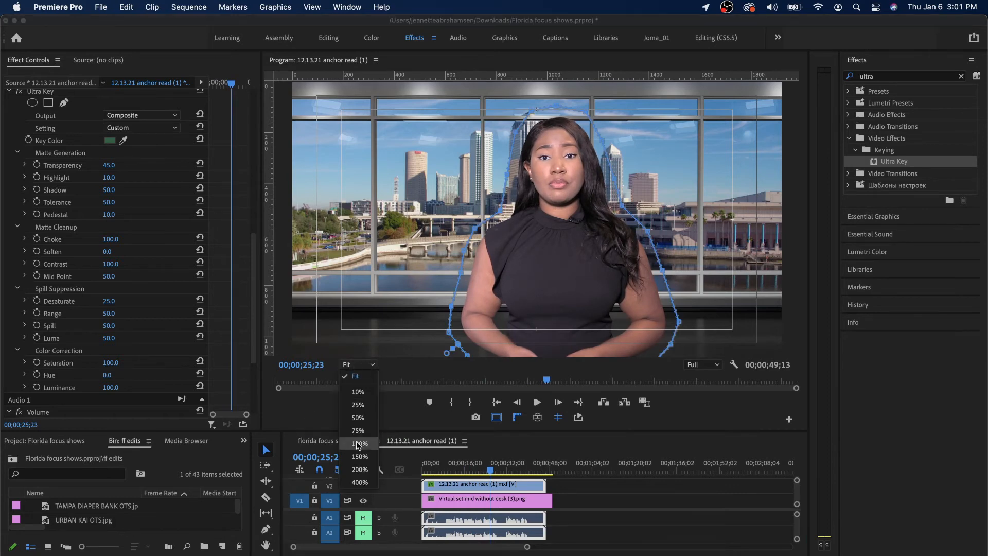
- Inspect the key around the anchor's hair and shoulder at 400% zoom, replaying from around 00;00;21
{"action": "left_click", "coordinate": [359, 482]}
{"action": "scroll", "coordinate": [492, 359], "scroll_direction": "left", "scroll_amount": 5}
{"action": "scroll", "coordinate": [492, 359], "scroll_direction": "right", "scroll_amount": 10}
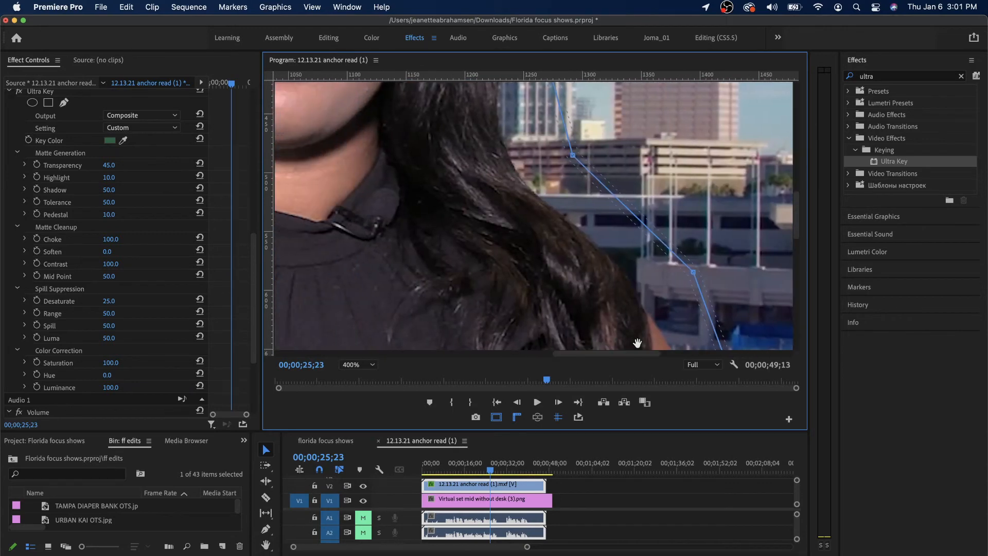
{"action": "scroll", "coordinate": [788, 173], "scroll_direction": "up", "scroll_amount": 8}
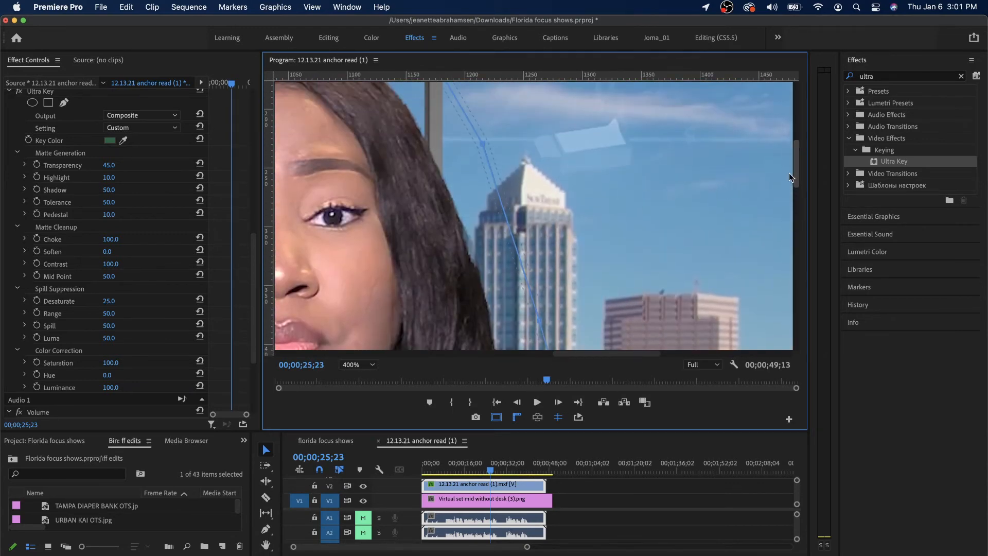
{"action": "scroll", "coordinate": [788, 175], "scroll_direction": "down", "scroll_amount": 1}
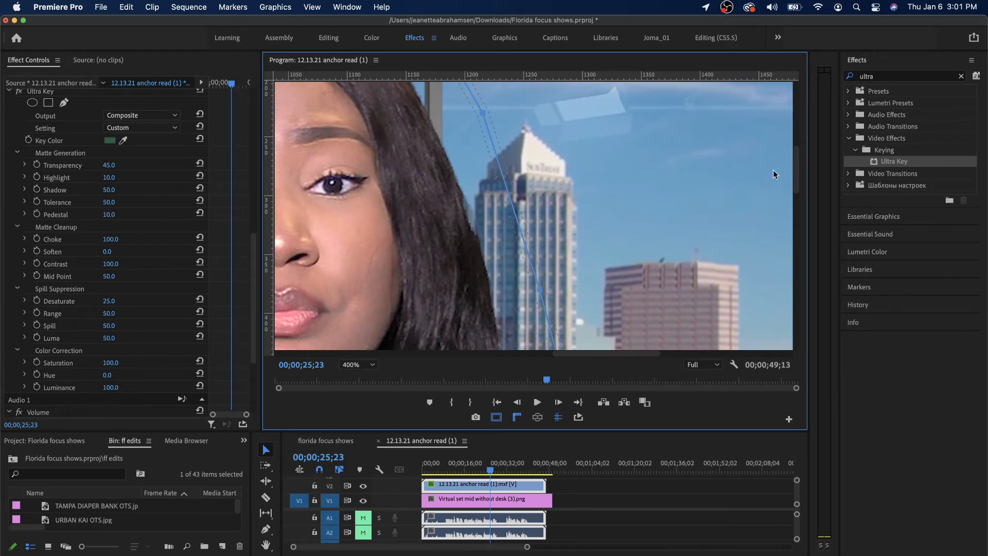
{"action": "left_click_drag", "start_coordinate": [472, 466], "coordinate": [475, 465]}
{"action": "key", "text": "space"}
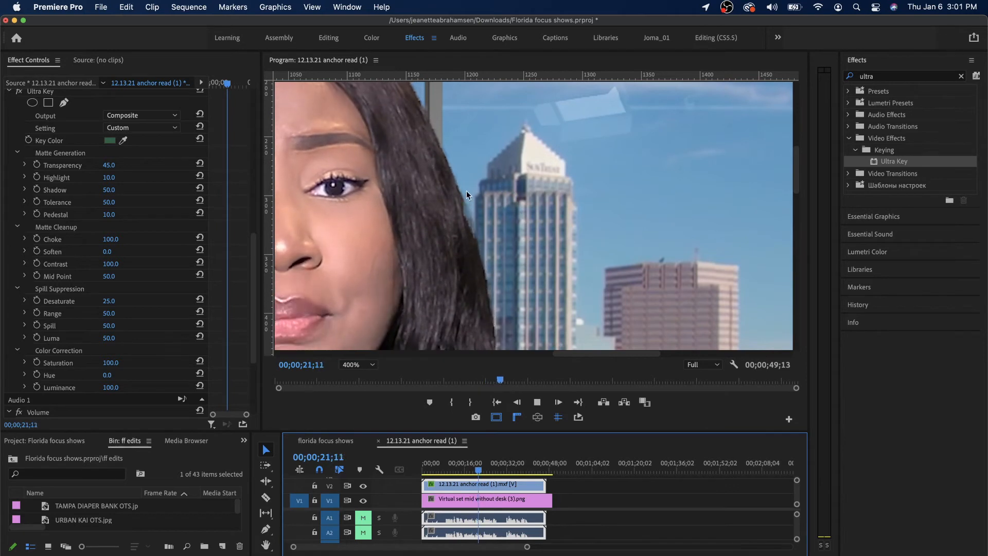
{"action": "key", "text": "space"}
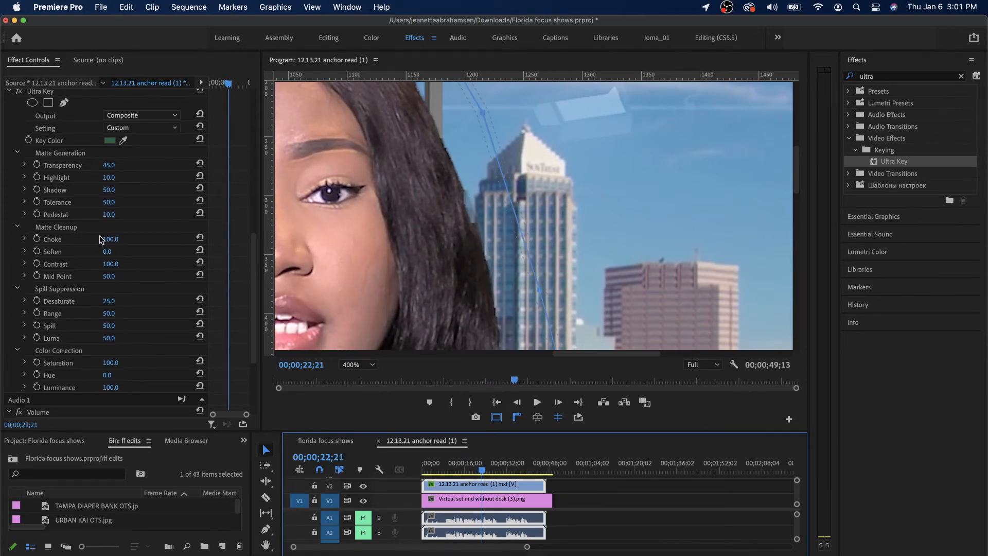
- Reduce Ultra Key's Choke to 0 for comparison and settle it at 50, checking the edges at the arm and hair
{"action": "left_click_drag", "start_coordinate": [113, 240], "coordinate": [82, 240]}
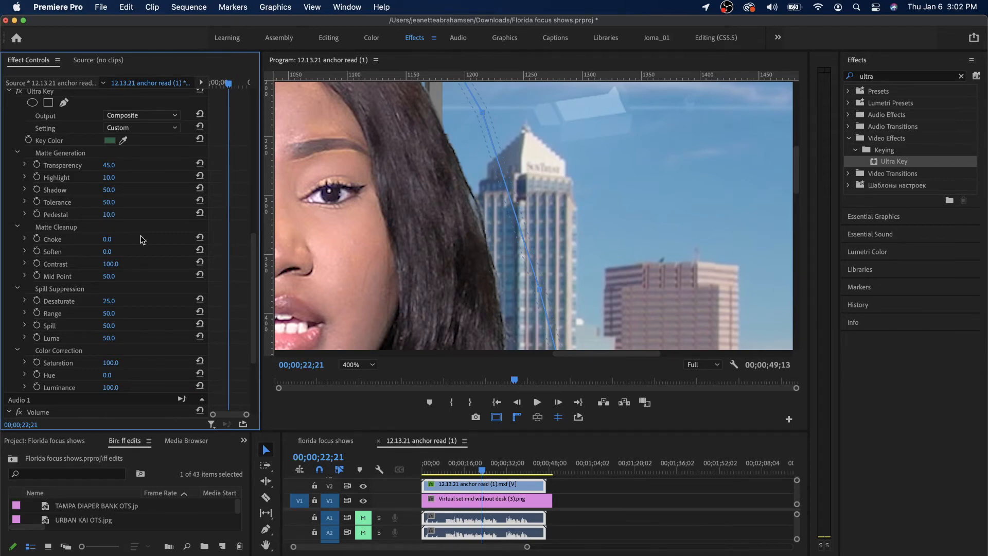
{"action": "left_click_drag", "start_coordinate": [108, 239], "coordinate": [119, 239]}
{"action": "left_click_drag", "start_coordinate": [800, 175], "coordinate": [791, 252]}
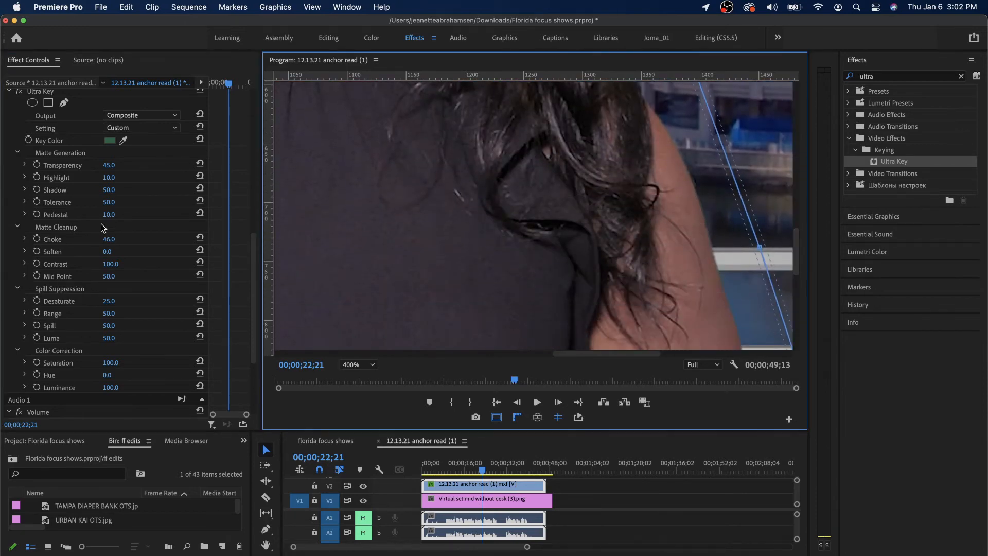
{"action": "left_click_drag", "start_coordinate": [113, 240], "coordinate": [108, 239]}
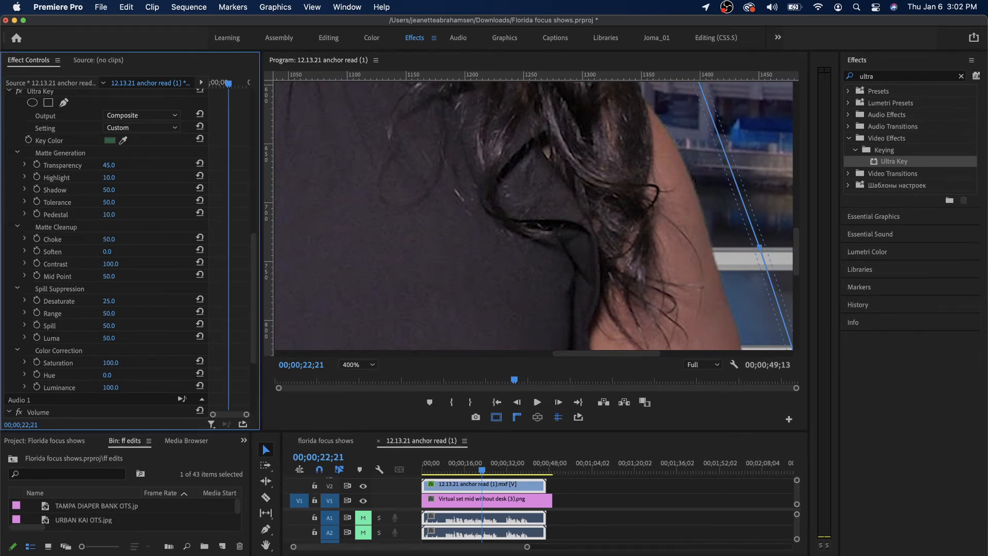
{"action": "left_click_drag", "start_coordinate": [798, 262], "coordinate": [792, 168]}
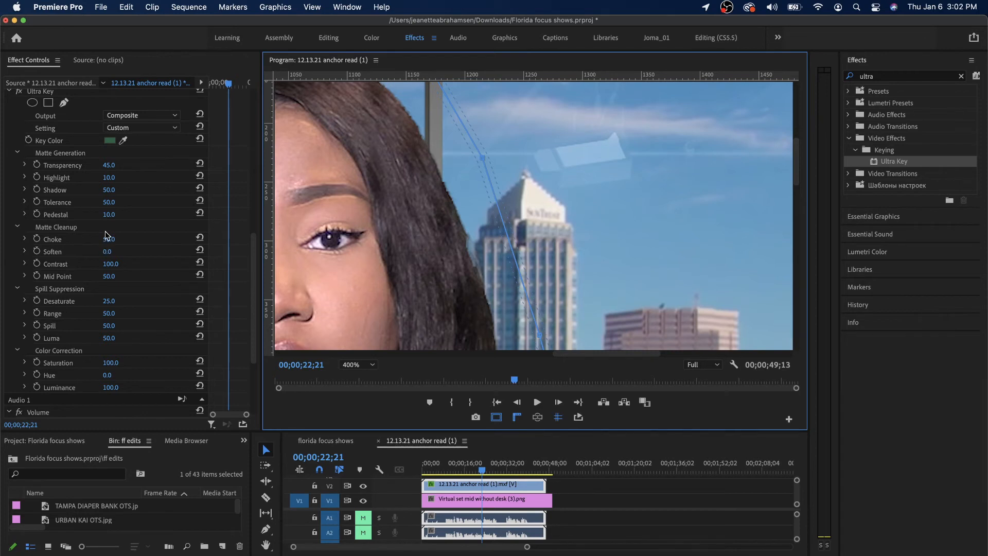
- Return the Program monitor zoom to Fit and play the composite from 00;00;13;15
{"action": "left_click", "coordinate": [366, 364]}
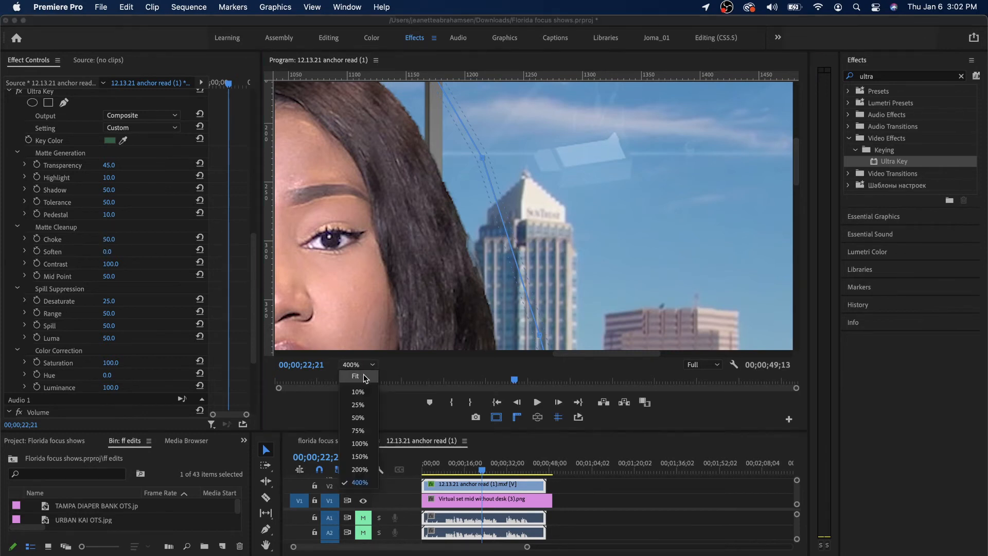
{"action": "left_click", "coordinate": [369, 379]}
{"action": "left_click", "coordinate": [458, 468]}
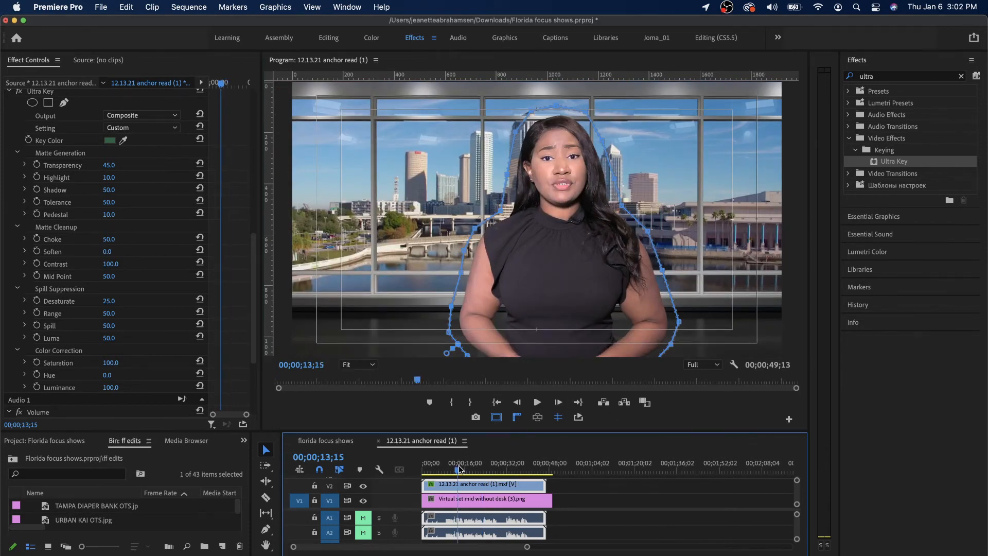
{"action": "key", "text": "space"}
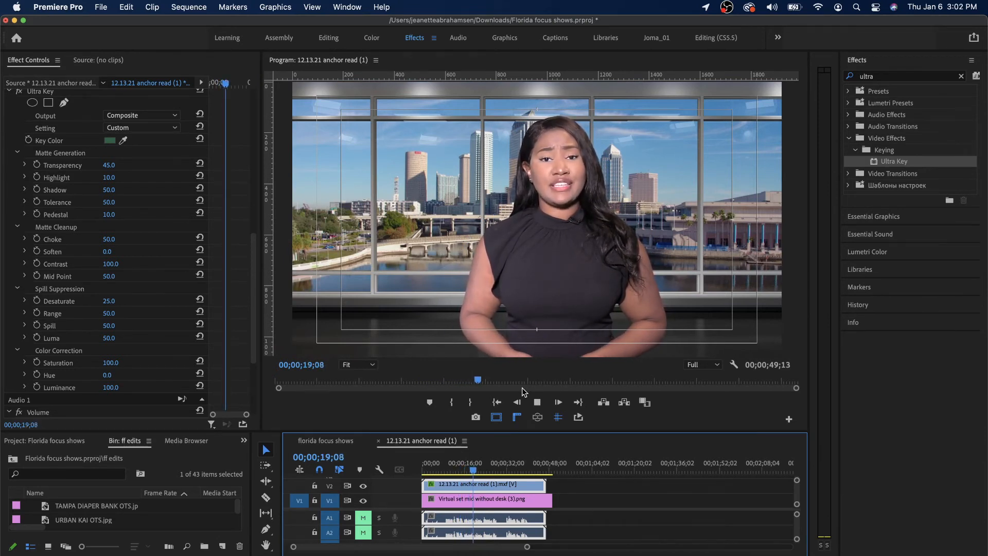
{"action": "key", "text": "space"}
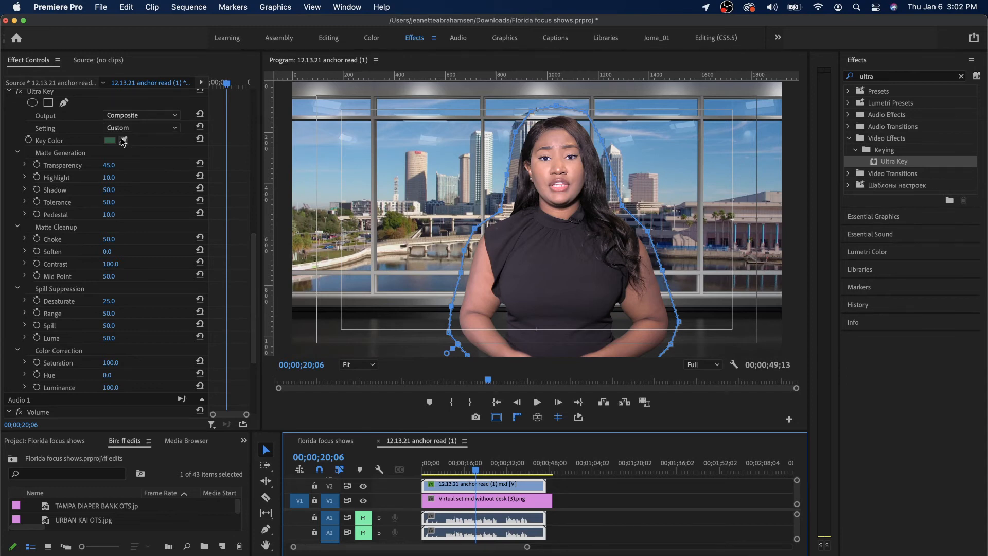
- Raise Ultra Key's Pedestal to 100 and check the matte in Alpha Channel output, returning the output to Composite
{"action": "left_click", "coordinate": [109, 203]}
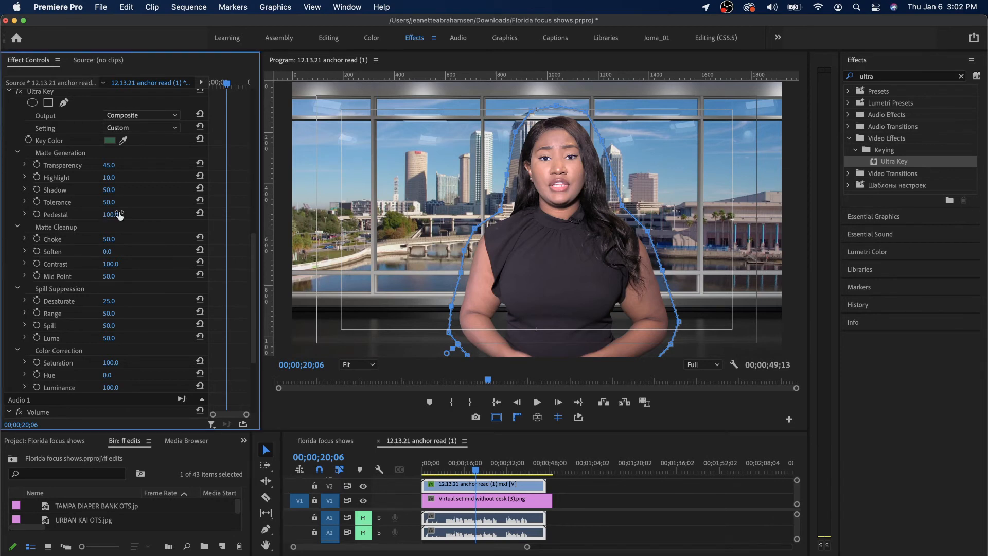
{"action": "left_click", "coordinate": [147, 117]}
{"action": "left_click", "coordinate": [148, 136]}
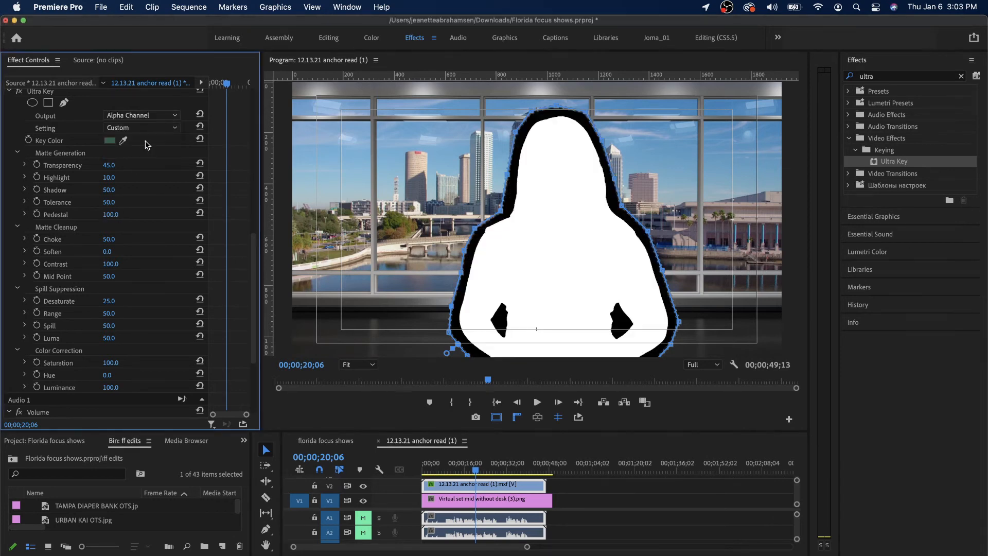
{"action": "left_click", "coordinate": [145, 116]}
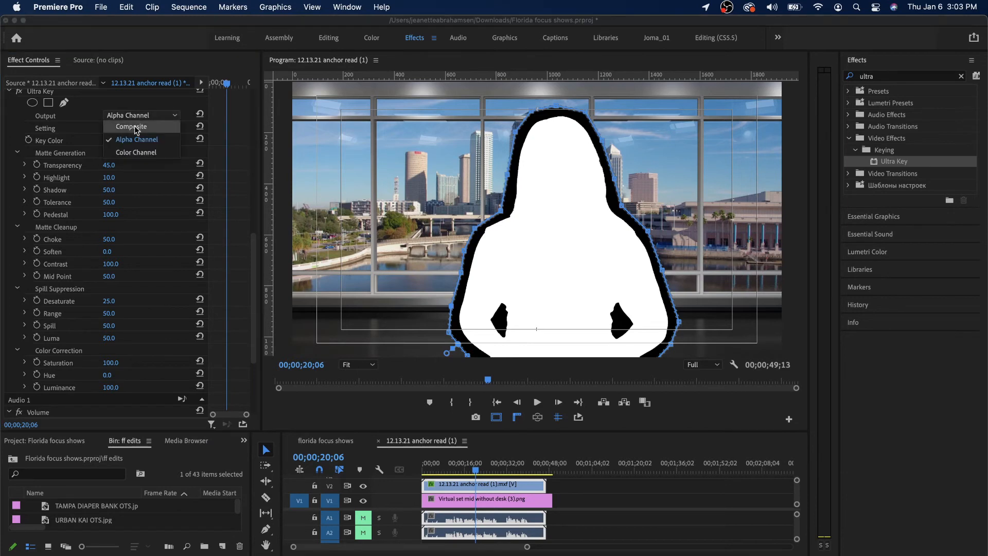
{"action": "left_click", "coordinate": [134, 125]}
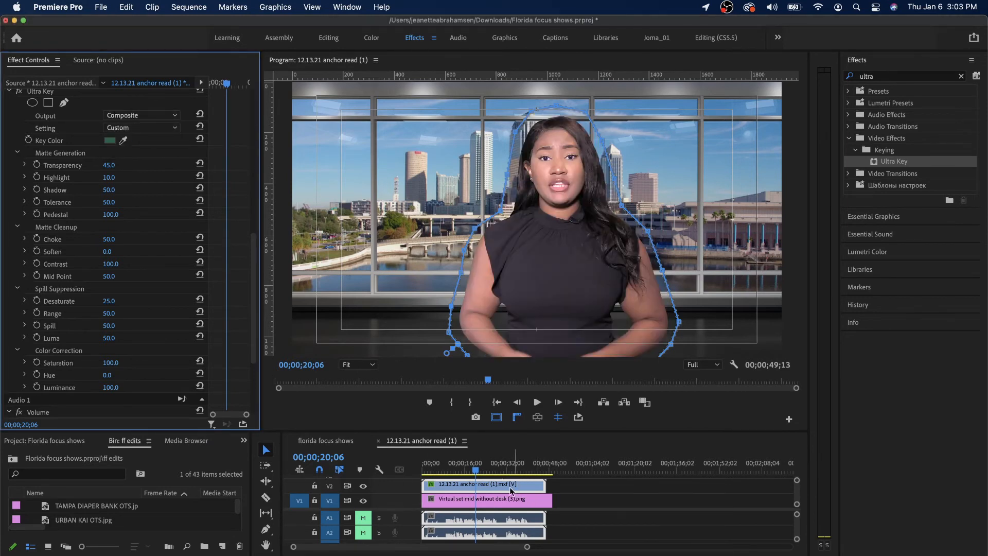
- Play the composite and lower Ultra Key's Pedestal to 21 while watching the picture
{"action": "left_click", "coordinate": [464, 466]}
{"action": "key", "text": "space"}
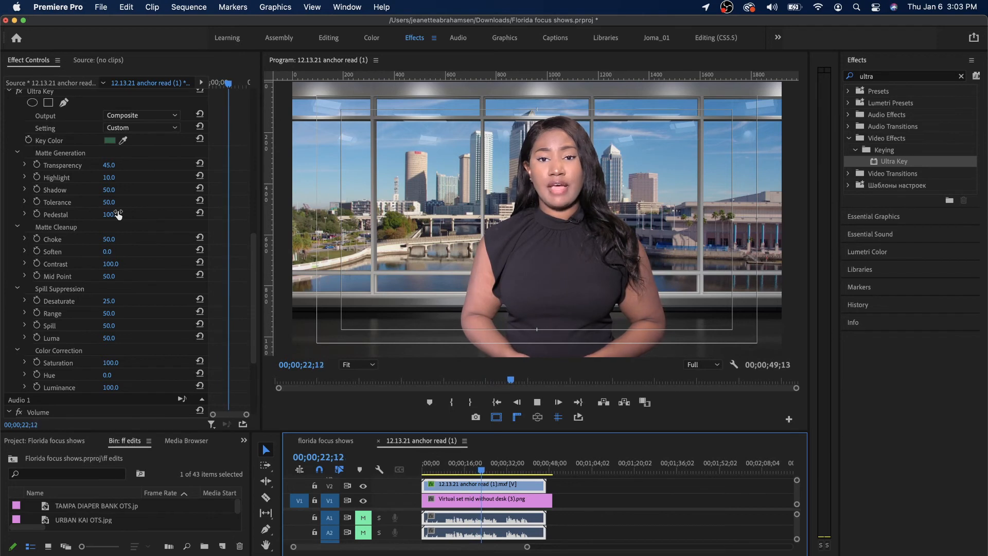
{"action": "left_click_drag", "start_coordinate": [112, 215], "coordinate": [119, 215]}
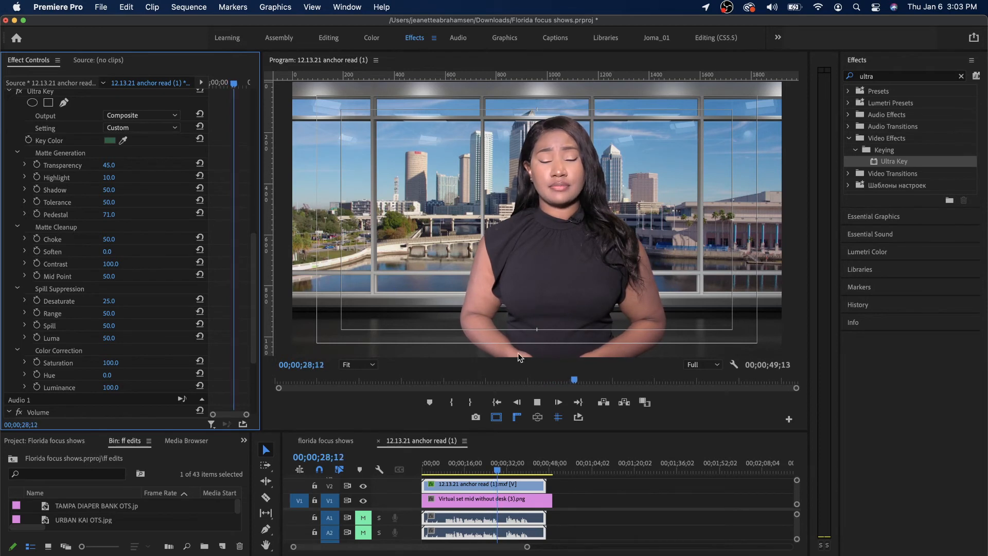
{"action": "key", "text": "space"}
{"action": "key", "text": "space"}
{"action": "key", "text": "space"}
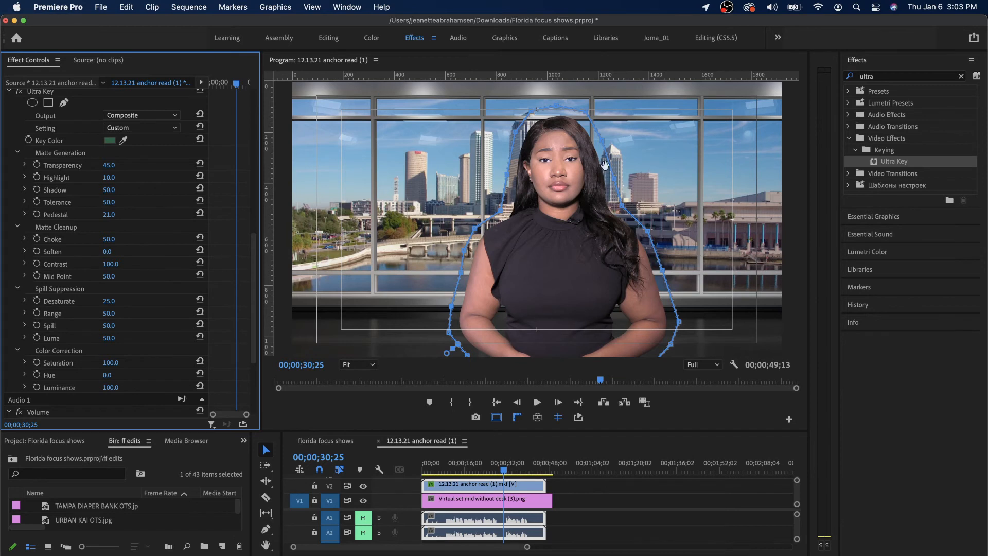
- Replay the composite from near the start of the anchor clip and check the key, stopping at 00;00;19;23
{"action": "left_click", "coordinate": [443, 469]}
{"action": "key", "text": "space"}
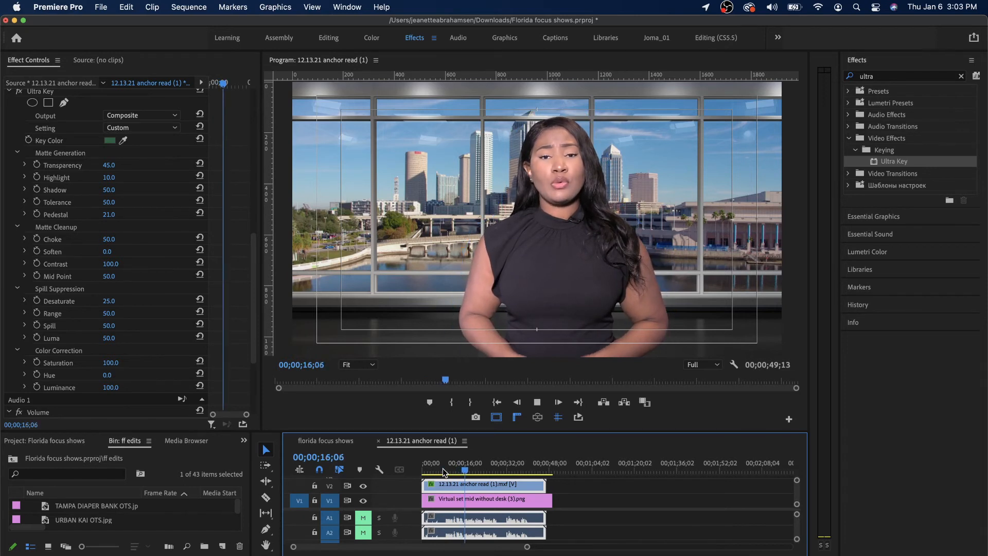
{"action": "key", "text": "space"}
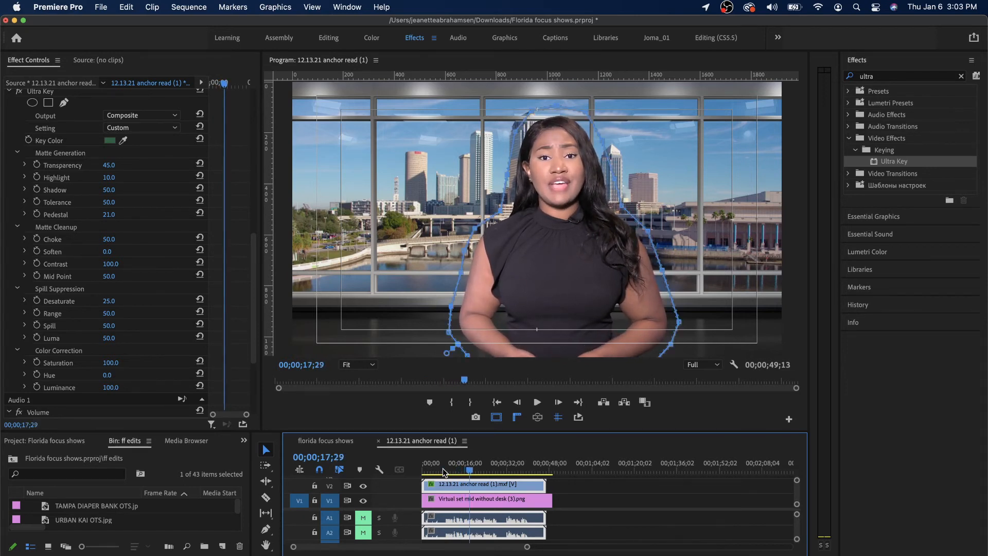
{"action": "key", "text": "space"}
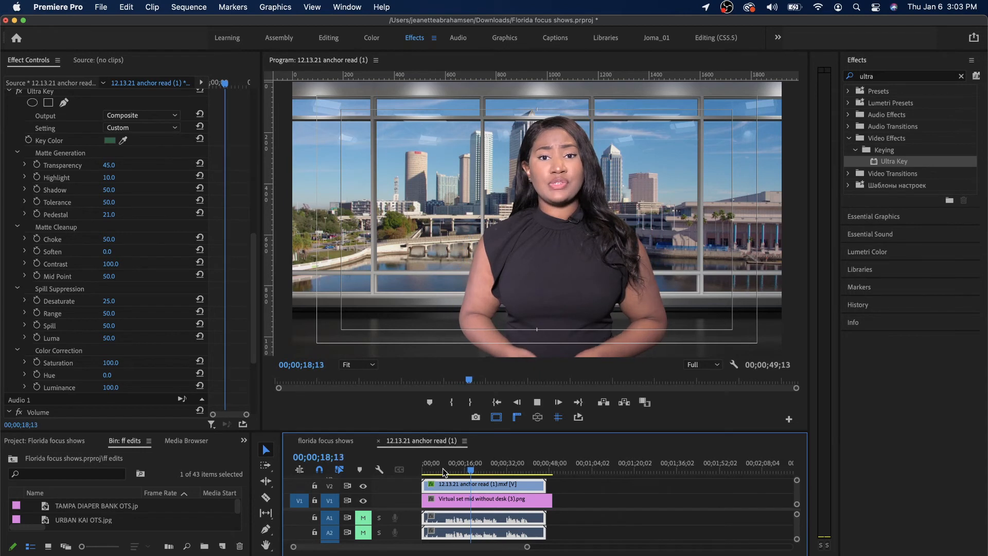
{"action": "key", "text": "space"}
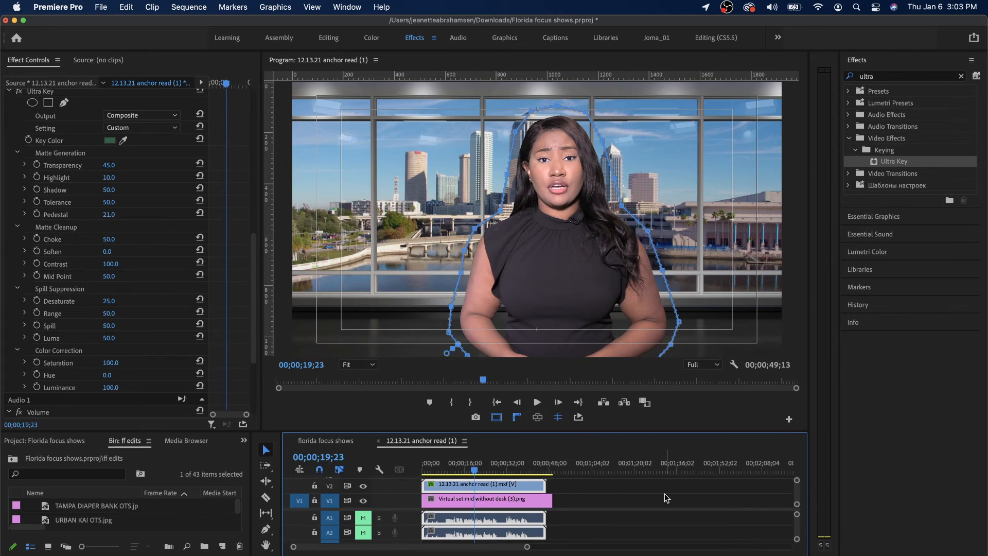
- Shift the anchor clip horizontally by setting its Motion Position X to 871
{"action": "left_click_drag", "start_coordinate": [252, 310], "coordinate": [251, 125]}
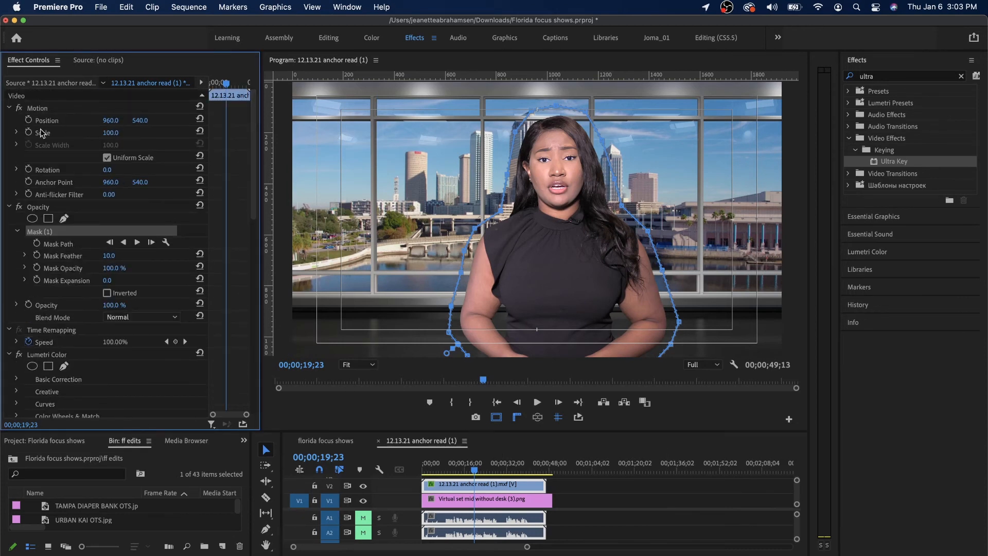
{"action": "mouse_move", "coordinate": [111, 120]}
{"action": "left_mouse_down"}
{"action": "mouse_move", "coordinate": [78, 121]}
{"action": "mouse_move", "coordinate": [116, 121]}
{"action": "left_mouse_up"}
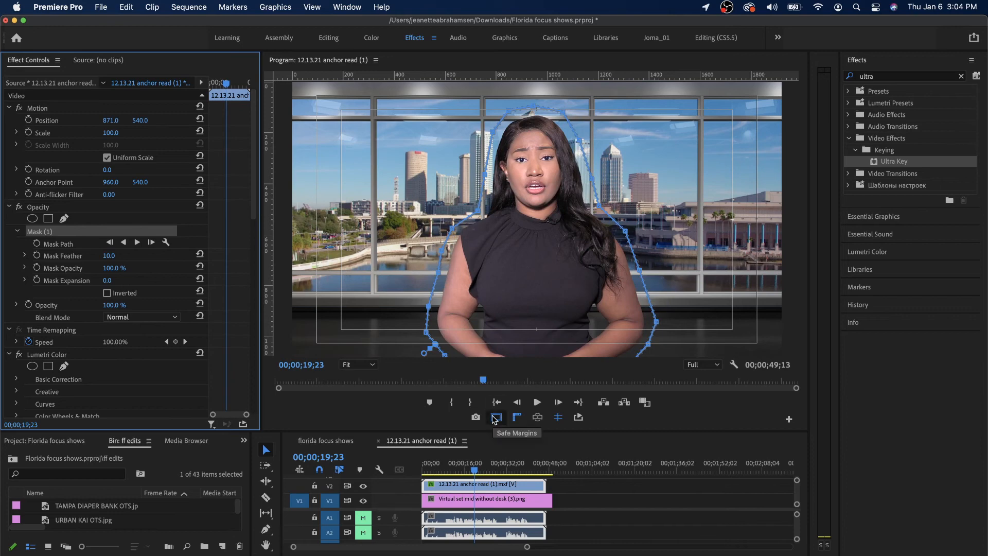
- View the Program monitor's Button Editor and cancel it, then switch the safe margins off and on again
{"action": "left_click", "coordinate": [789, 419]}
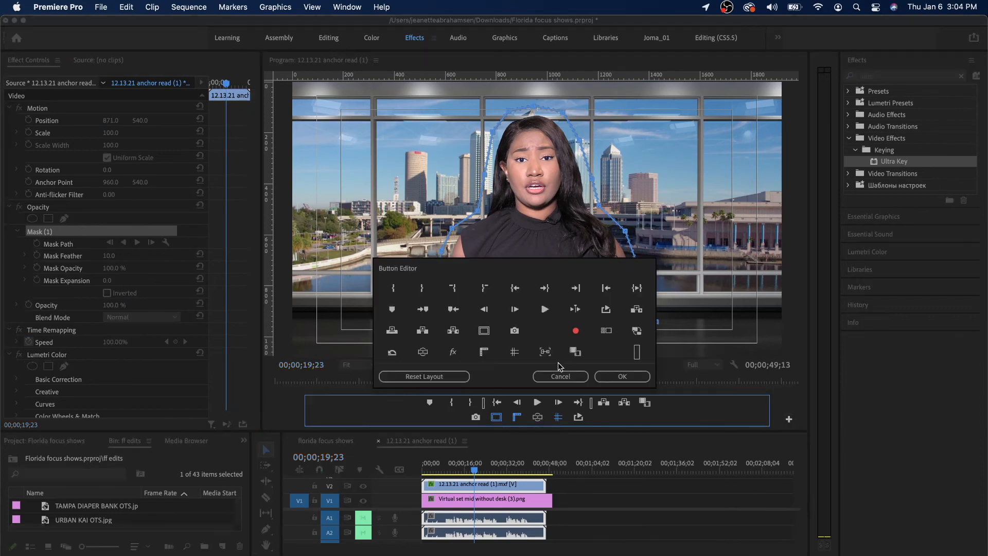
{"action": "left_click_drag", "start_coordinate": [483, 352], "coordinate": [463, 417]}
{"action": "left_click", "coordinate": [561, 376]}
{"action": "left_click", "coordinate": [496, 417]}
{"action": "left_click", "coordinate": [495, 418]}
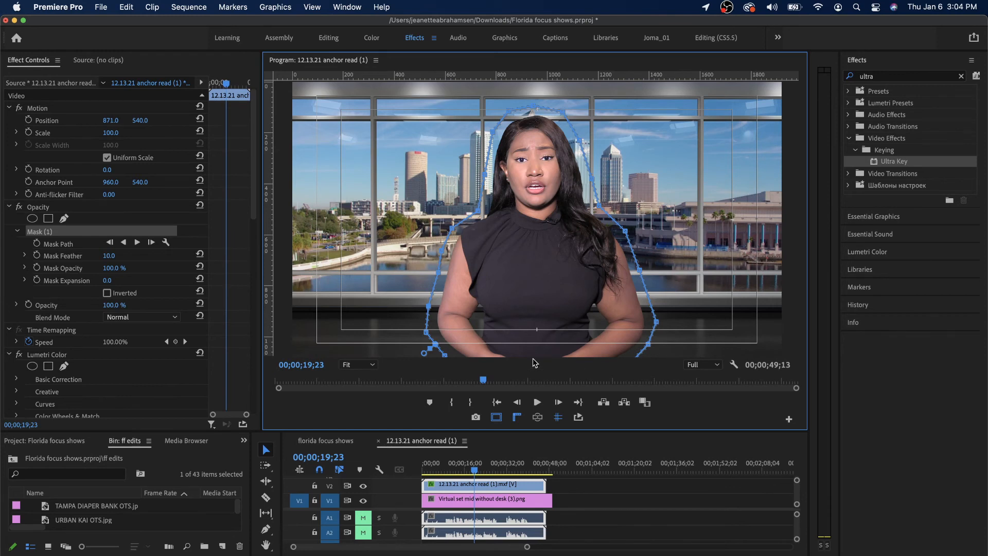
- Deselect the anchor clip to hide its mask outline and replay the composite over the virtual set, stopping at 00;00;13;28
{"action": "left_click", "coordinate": [591, 516]}
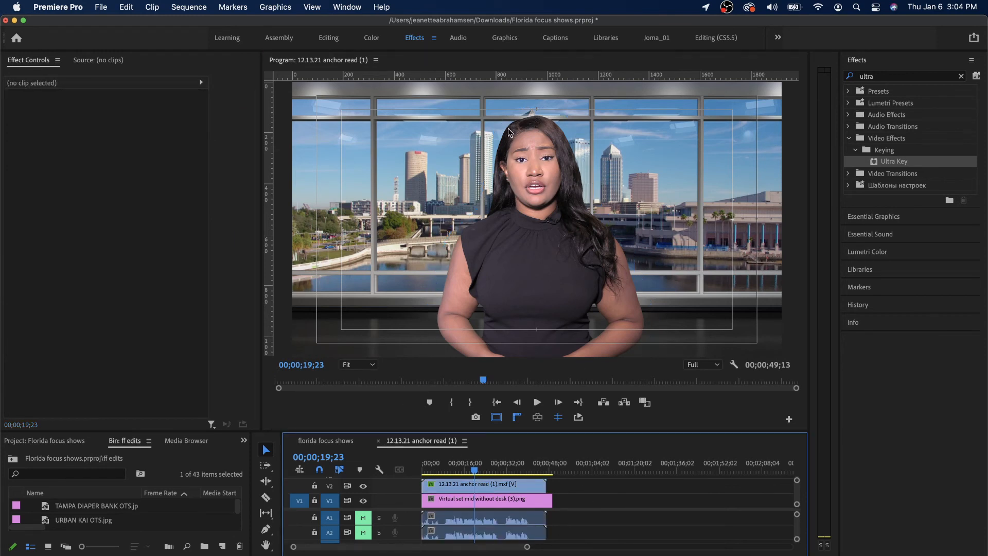
{"action": "left_click", "coordinate": [449, 498]}
{"action": "left_click", "coordinate": [446, 469]}
{"action": "key", "text": "space"}
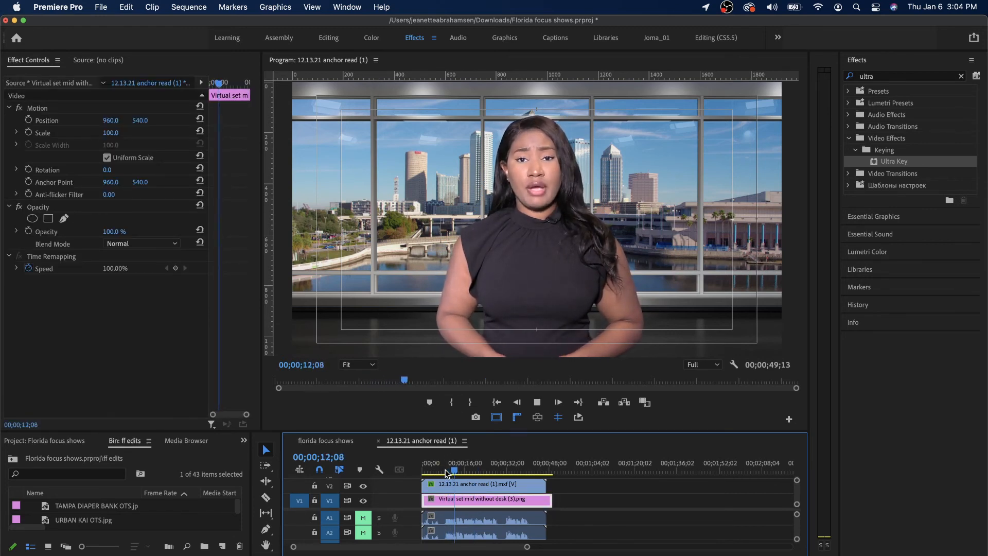
{"action": "key", "text": "space"}
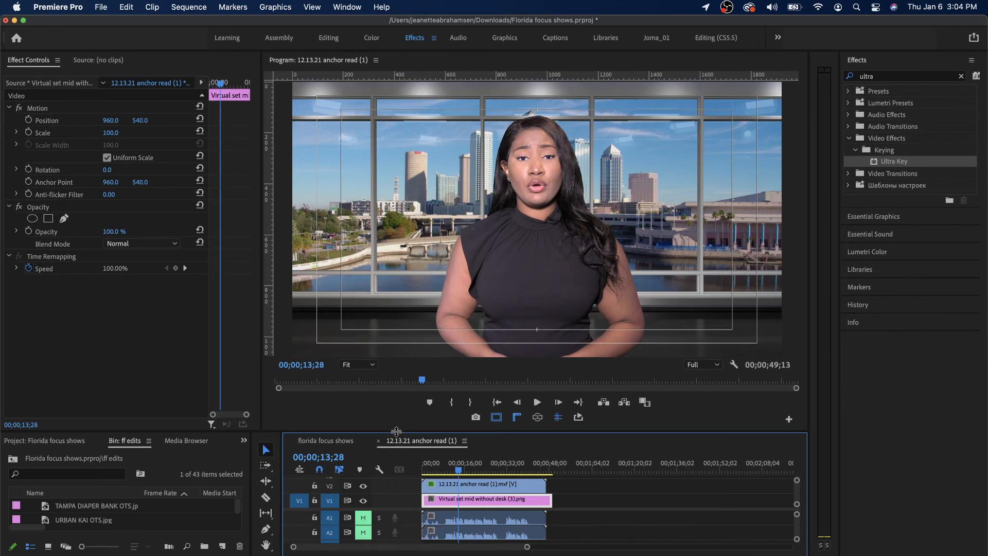
- Make the timeline taller and unmute audio tracks A1 and A2
{"action": "left_click_drag", "start_coordinate": [396, 431], "coordinate": [396, 374]}
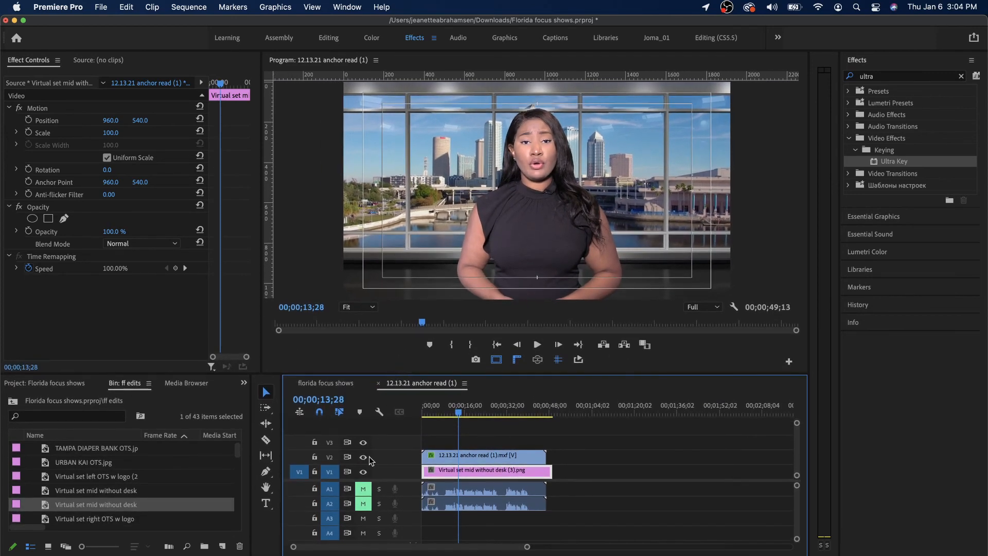
{"action": "left_click", "coordinate": [363, 489]}
{"action": "left_click", "coordinate": [364, 503]}
- Move the playhead to 00;00;09;02, widen the audio meters and play the sequence to check the anchor's sound level
{"action": "left_click_drag", "start_coordinate": [450, 404], "coordinate": [446, 410]}
{"action": "left_click_drag", "start_coordinate": [447, 410], "coordinate": [448, 410]}
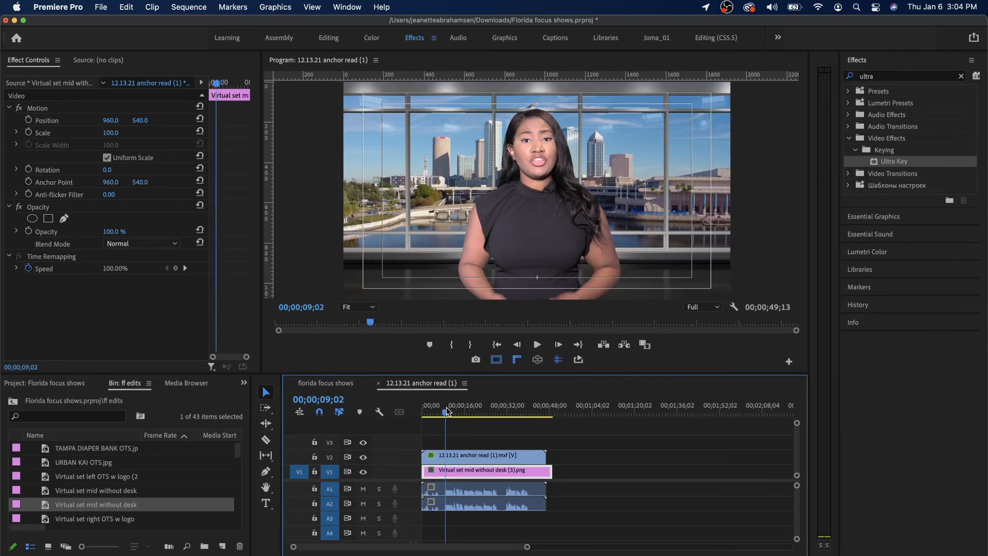
{"action": "left_click_drag", "start_coordinate": [809, 252], "coordinate": [754, 251]}
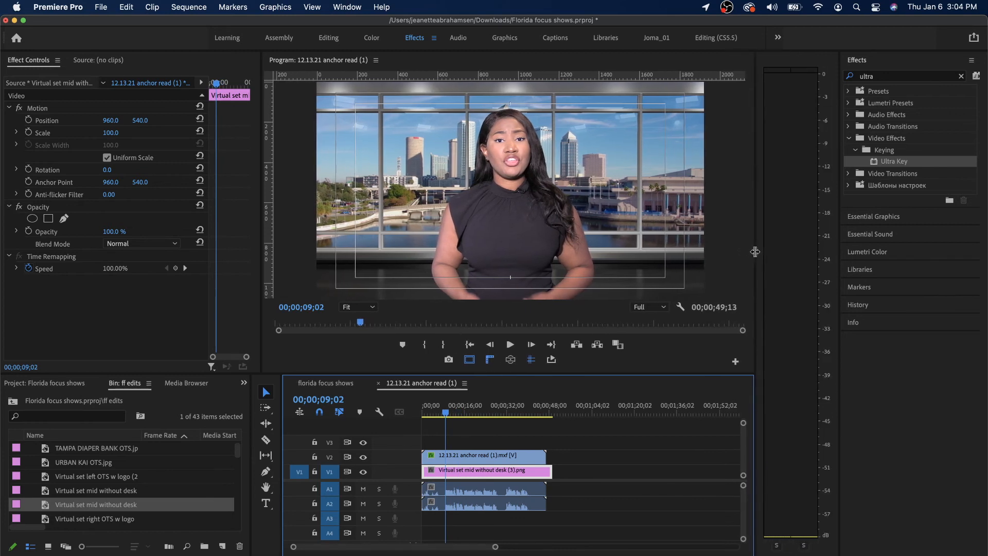
{"action": "key", "text": "space"}
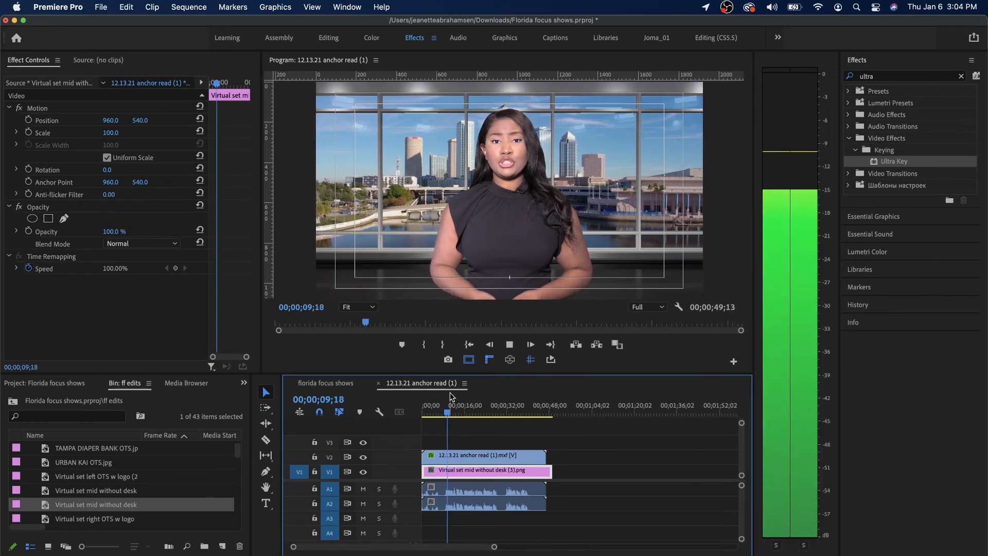
{"action": "key", "text": "space"}
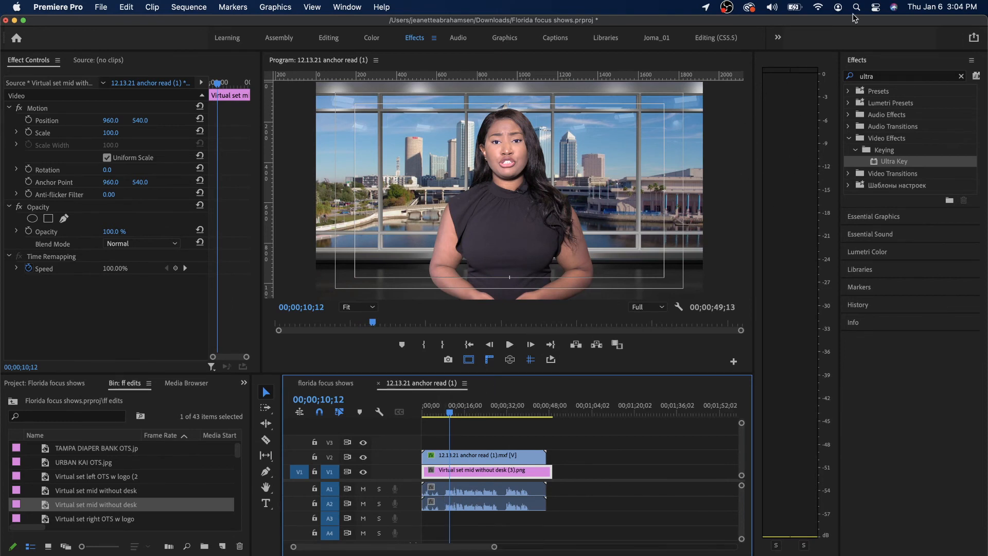
- Delete only the anchor clip's audio on track A2, and play the sequence to check the remaining channel's level
{"action": "left_click", "coordinate": [484, 503]}
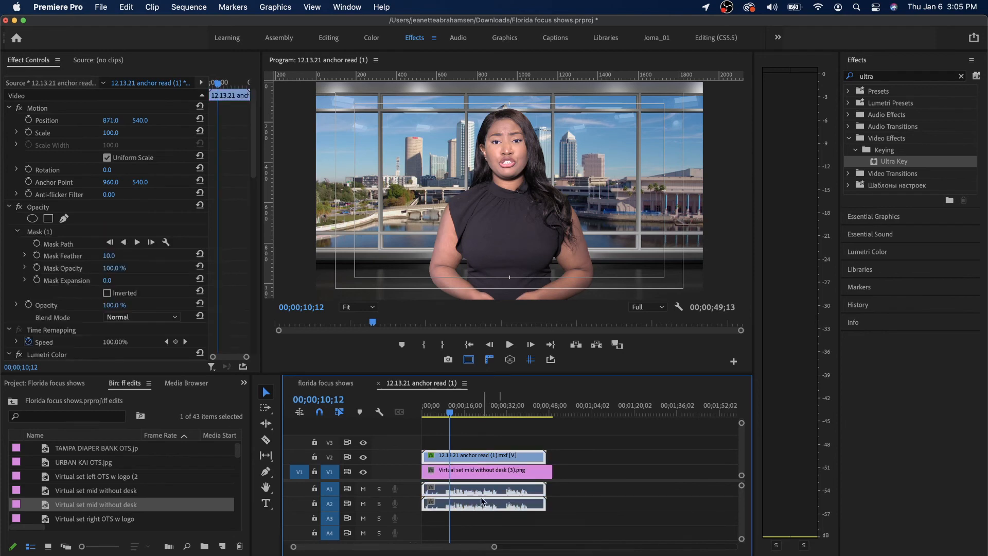
{"action": "left_click", "coordinate": [616, 507]}
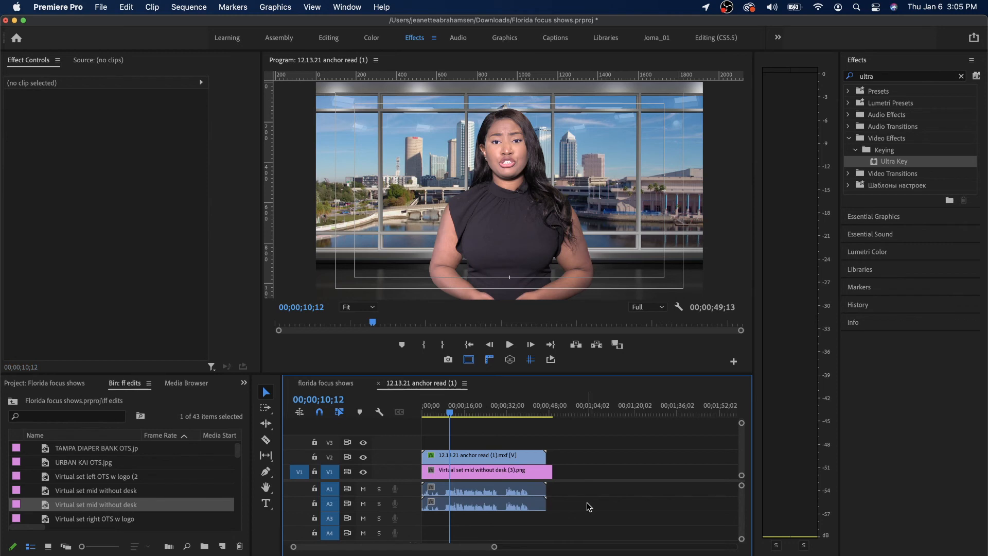
{"action": "left_click", "coordinate": [528, 511], "text": "alt"}
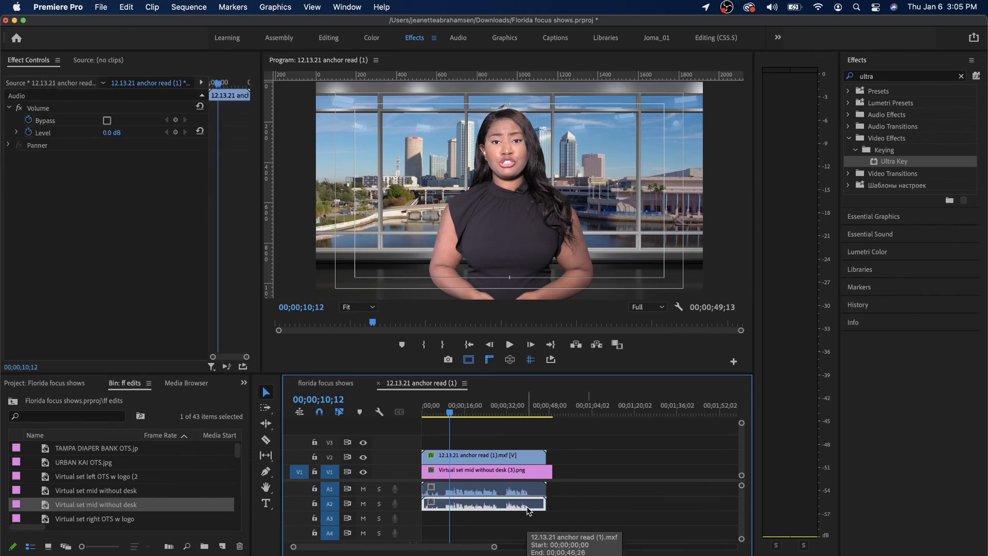
{"action": "key", "text": "Delete"}
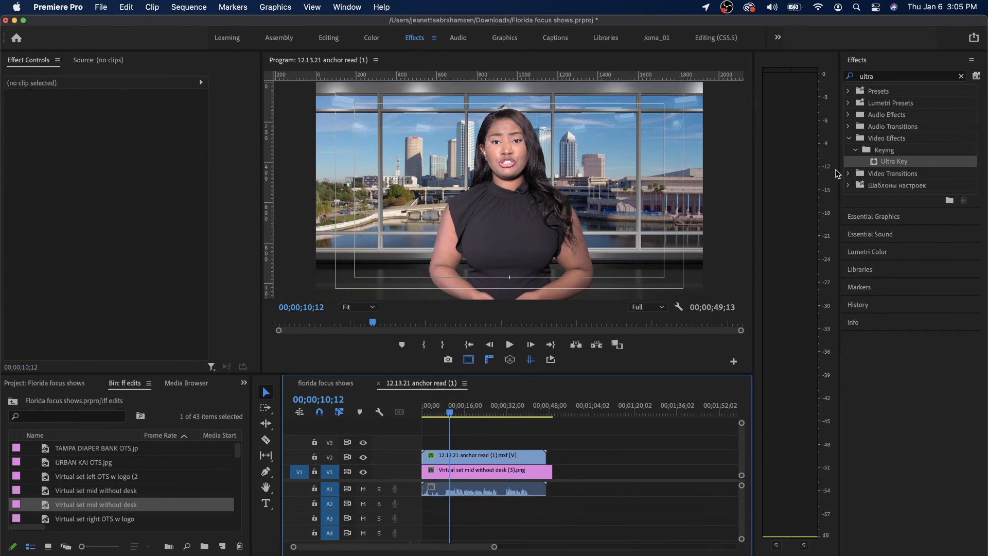
{"action": "key", "text": "space"}
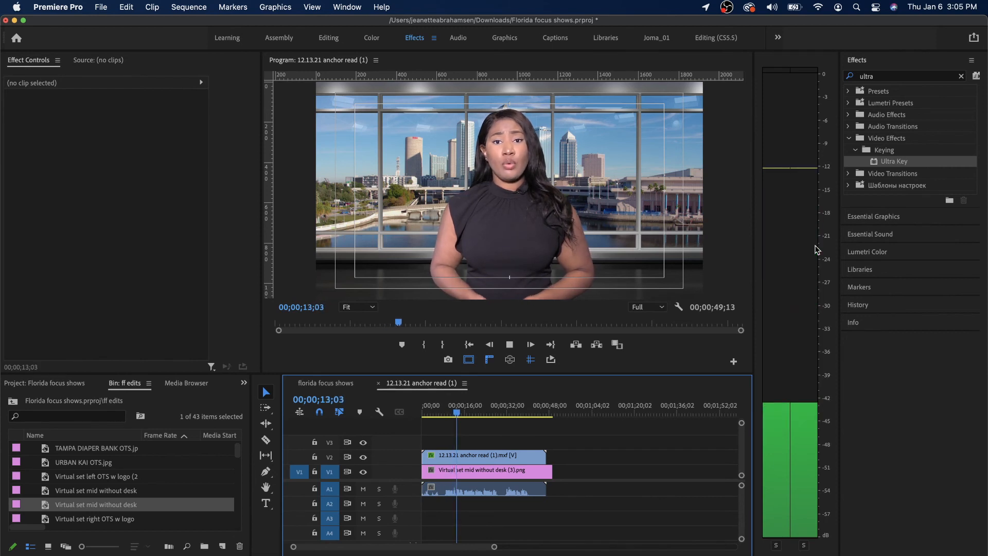
{"action": "key", "text": "space"}
- Increase the height of audio track A1 and select the anchor clip's audio on it
{"action": "key", "text": "d"}
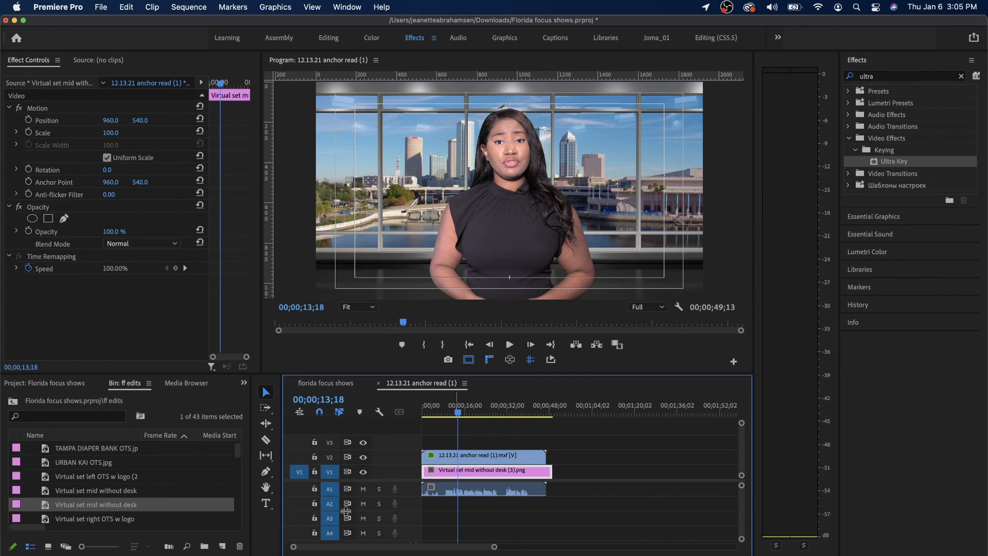
{"action": "left_click_drag", "start_coordinate": [338, 497], "coordinate": [338, 525]}
{"action": "left_click", "coordinate": [507, 527]}
{"action": "left_click", "coordinate": [507, 527]}
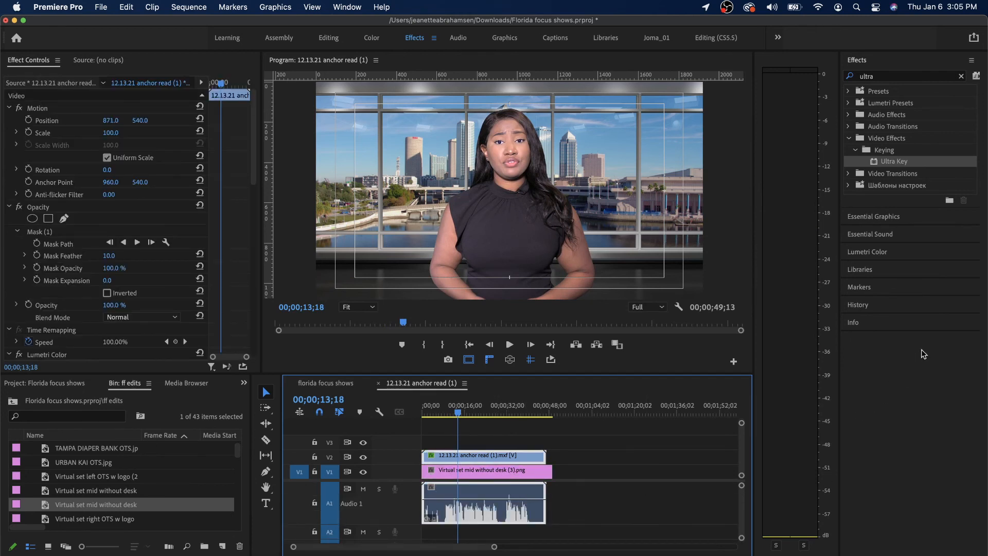
- Apply the Dialogue preset Podcast Voice to the anchor clip in Essential Sound, and expand its Repair settings
{"action": "left_click", "coordinate": [879, 235]}
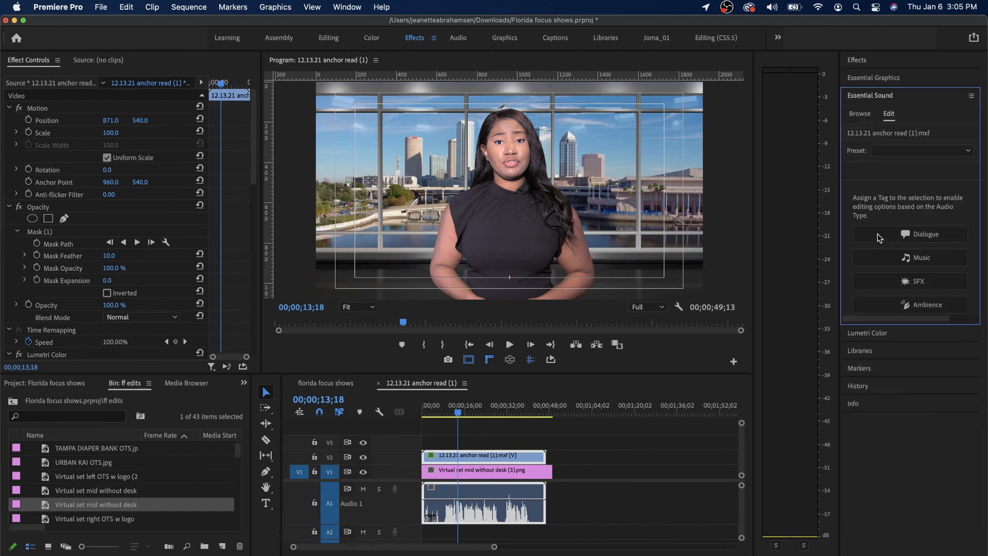
{"action": "left_click_drag", "start_coordinate": [839, 239], "coordinate": [715, 239]}
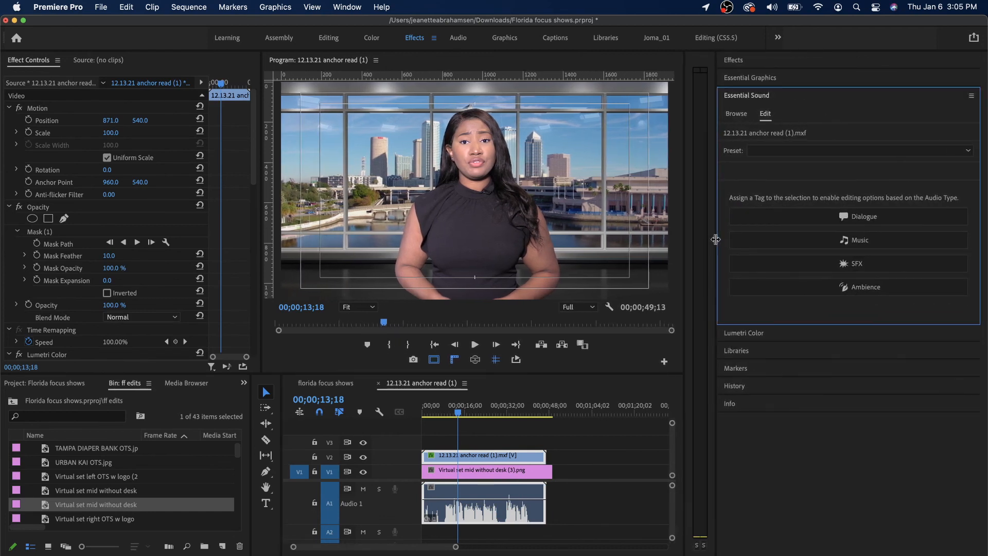
{"action": "left_click", "coordinate": [780, 150]}
{"action": "mouse_move", "coordinate": [780, 159]}
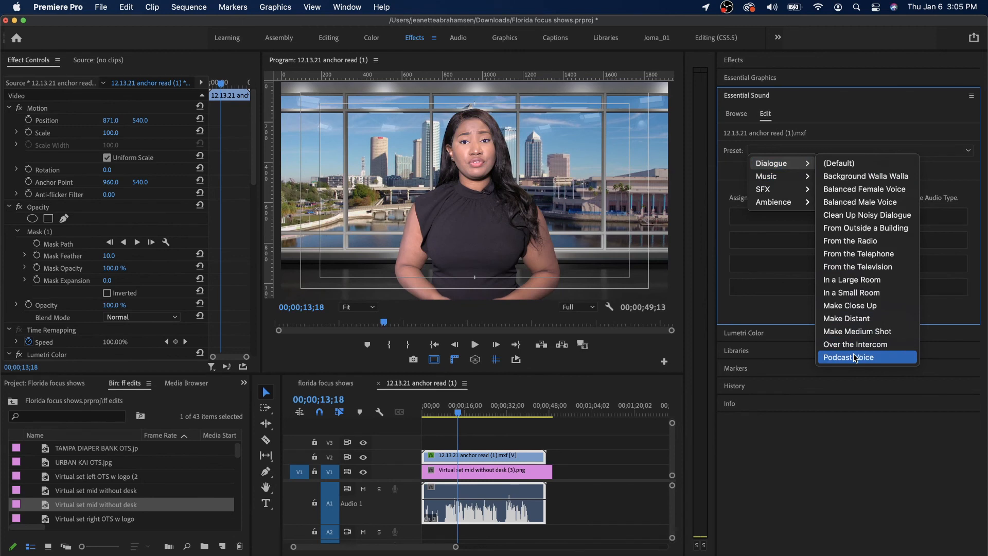
{"action": "left_click", "coordinate": [854, 357]}
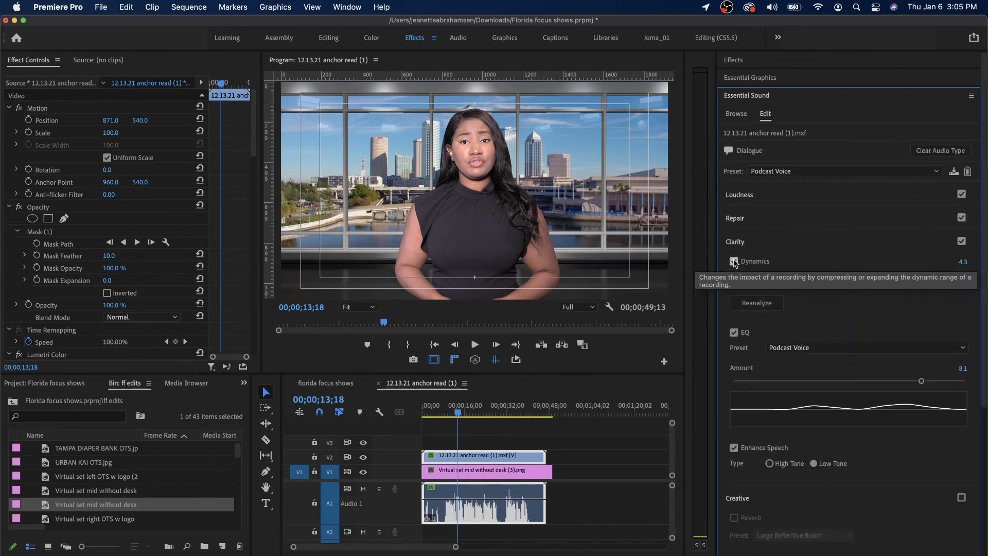
{"action": "left_click", "coordinate": [752, 218]}
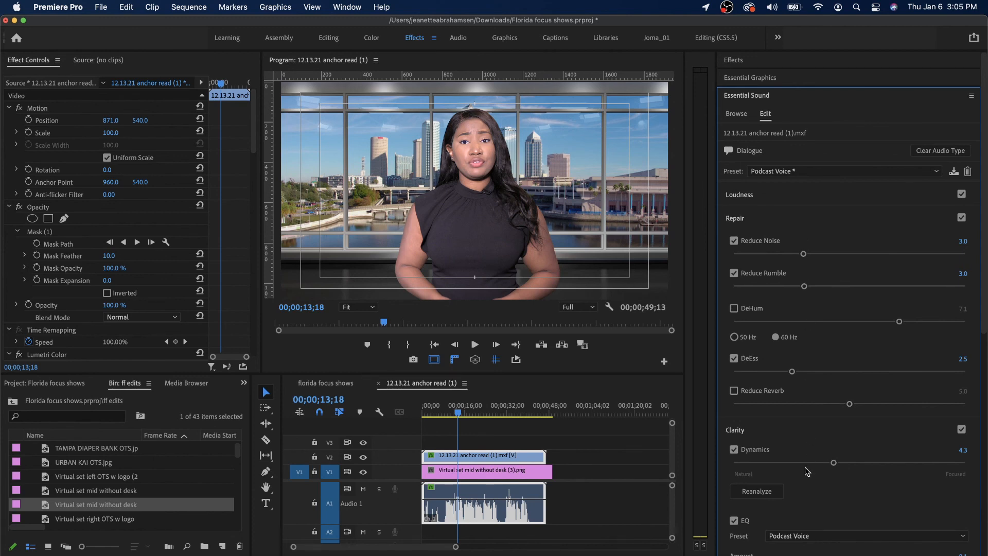
{"action": "scroll", "coordinate": [823, 427], "scroll_direction": "down", "scroll_amount": 2}
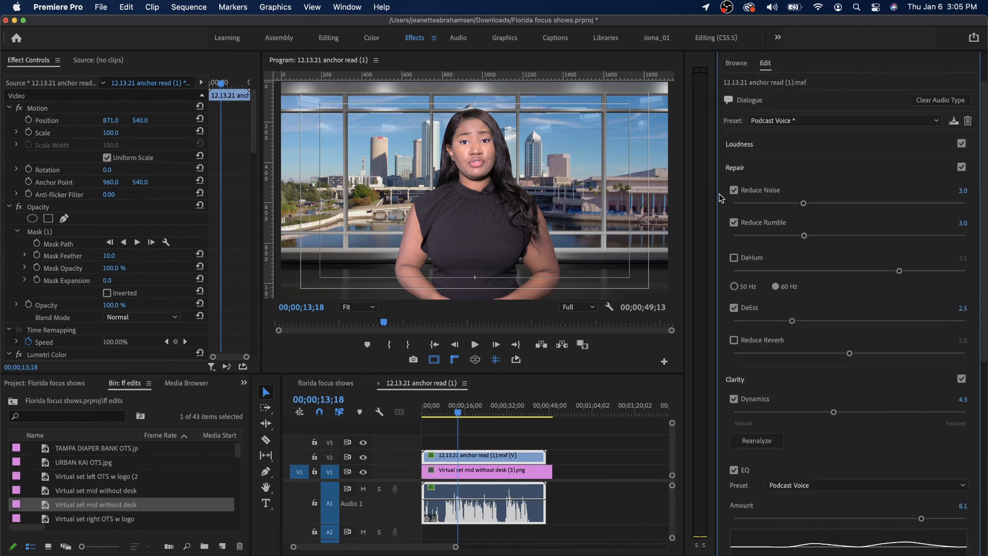
- Play the treated anchor audio with the audio meters widened and check its level, stopping at 00;00;15;18
{"action": "left_click", "coordinate": [448, 412]}
{"action": "key", "text": "space"}
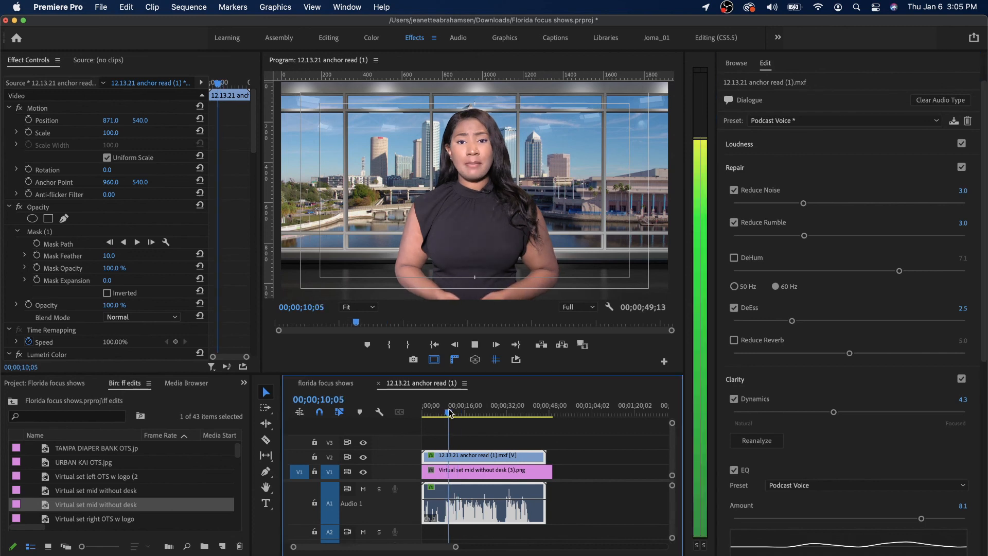
{"action": "left_click_drag", "start_coordinate": [715, 193], "coordinate": [752, 194]}
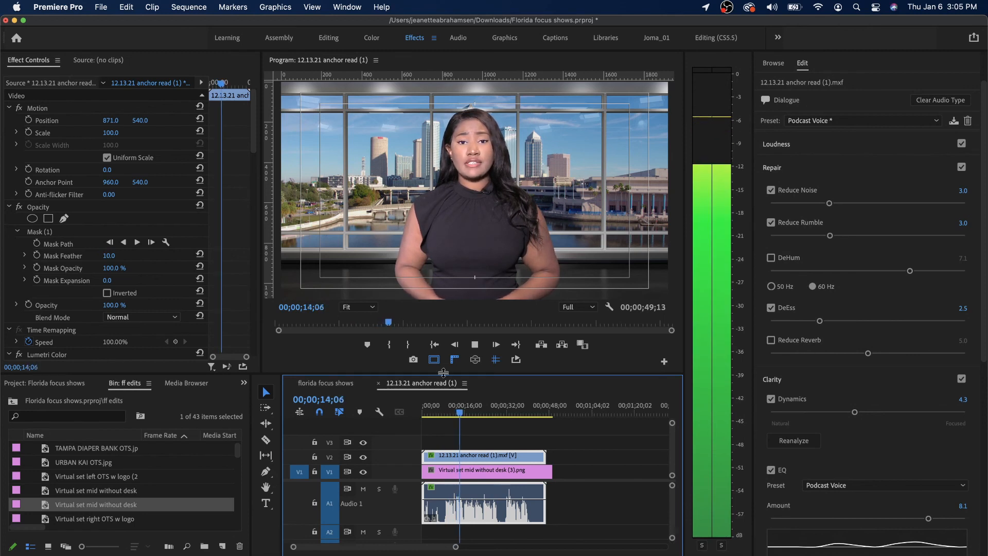
{"action": "key", "text": "space"}
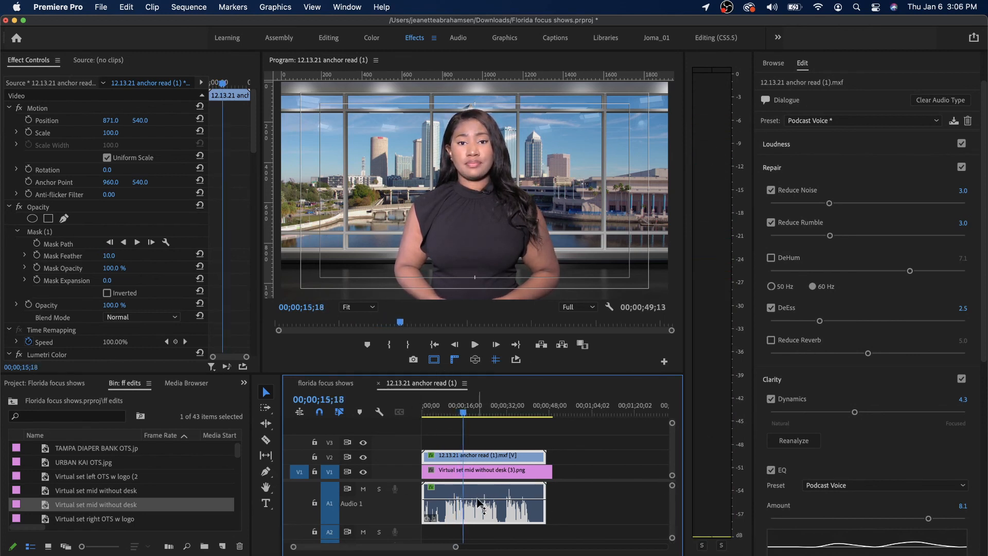
- Lower the volume line of the anchor audio on A1 slightly and replay from 00;00;08;19 to check it
{"action": "left_click_drag", "start_coordinate": [476, 498], "coordinate": [478, 503]}
{"action": "left_click", "coordinate": [445, 407]}
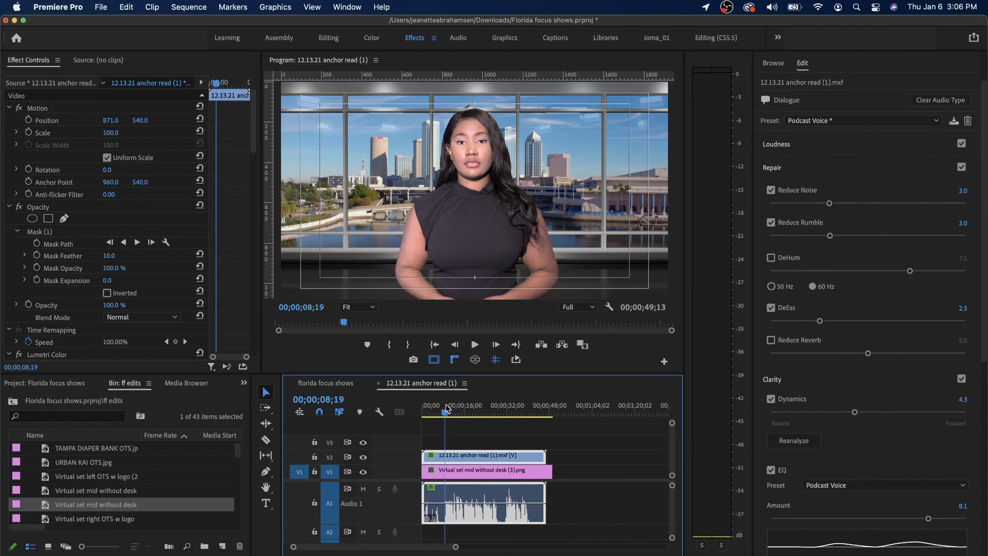
{"action": "key", "text": "space"}
{"action": "key", "text": "space"}
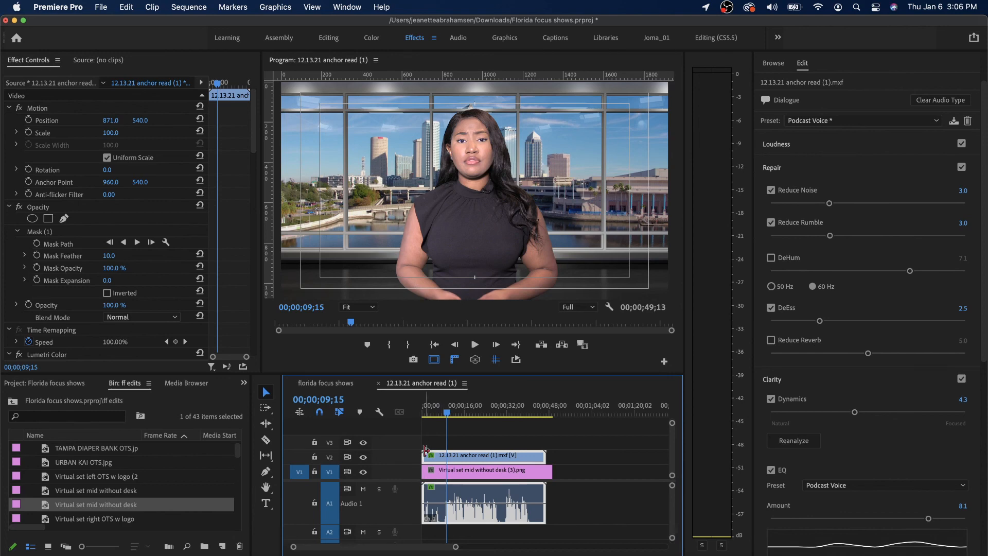
- Trim the start of the anchor clip to about 00;00;08;00, shortly before she begins speaking
{"action": "left_click_drag", "start_coordinate": [423, 454], "coordinate": [440, 455]}
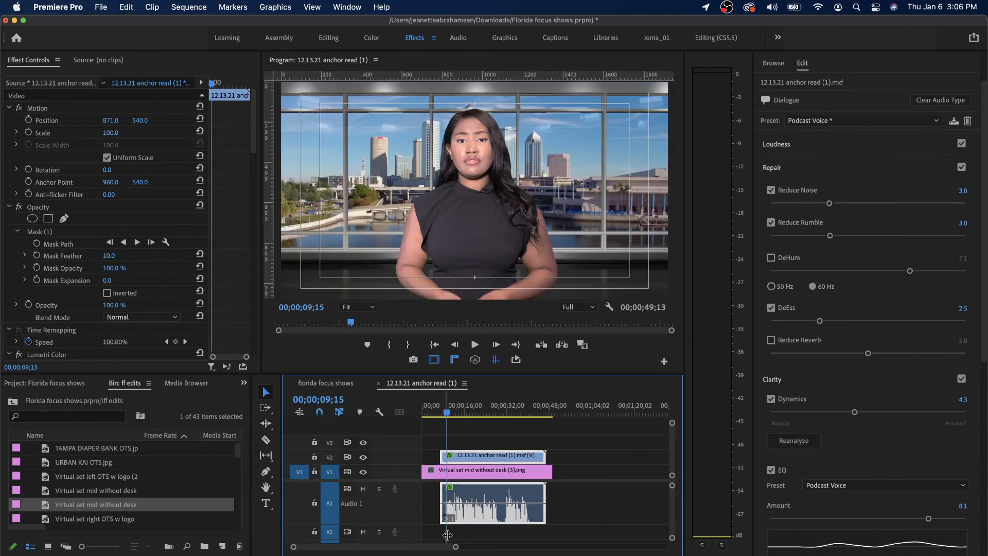
{"action": "left_click_drag", "start_coordinate": [454, 549], "coordinate": [407, 549]}
{"action": "left_click_drag", "start_coordinate": [486, 451], "coordinate": [511, 451]}
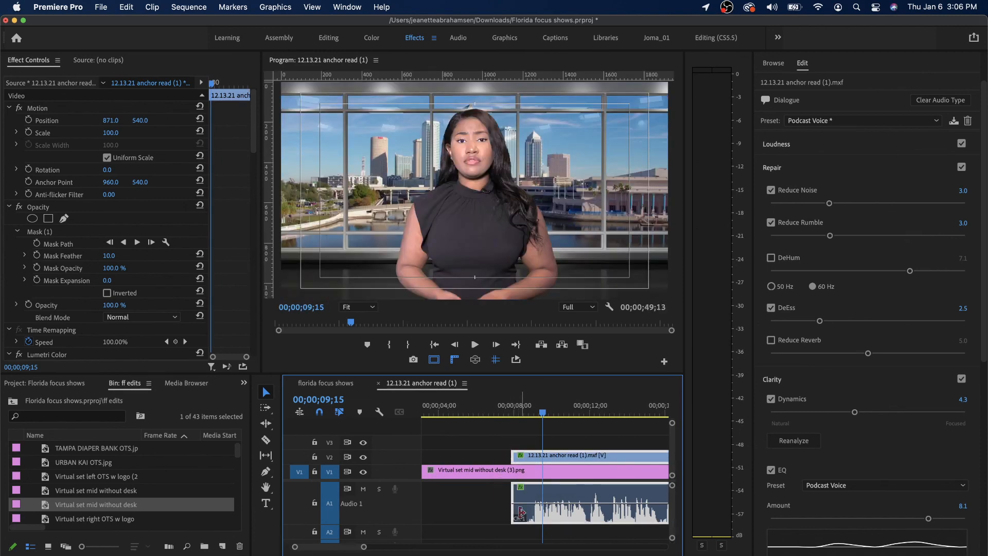
- Split the virtual set clip at the anchor clip's start, and remove the leading piece together with the empty gap using Ripple Delete
{"action": "left_click", "coordinate": [266, 440]}
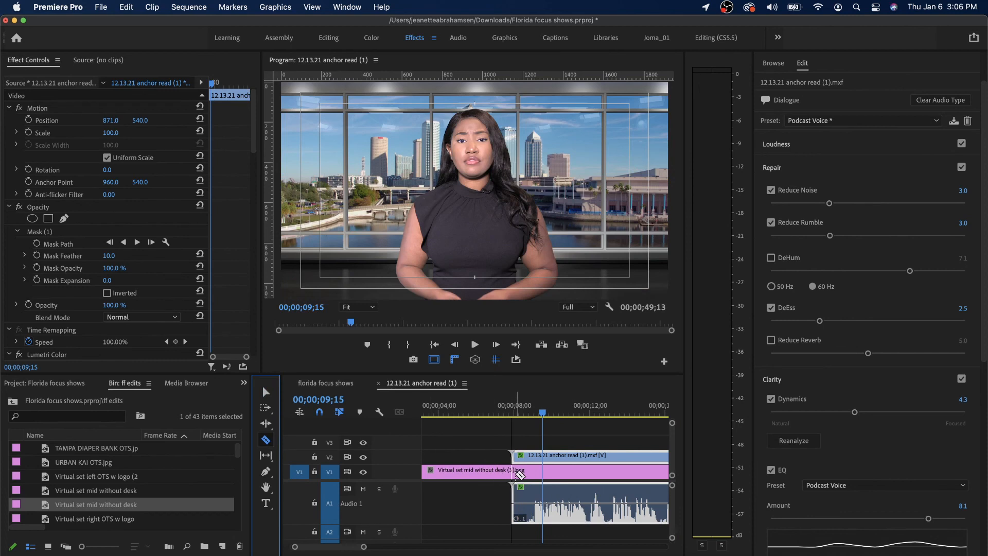
{"action": "left_click", "coordinate": [517, 471]}
{"action": "left_click", "coordinate": [266, 392]}
{"action": "left_click", "coordinate": [443, 470]}
{"action": "key", "text": "Delete"}
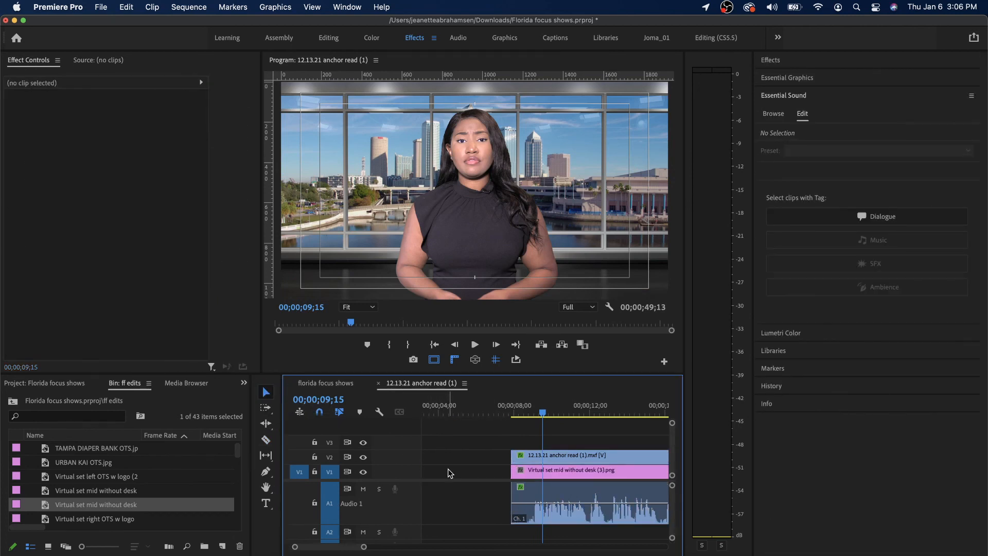
{"action": "right_click", "coordinate": [448, 473]}
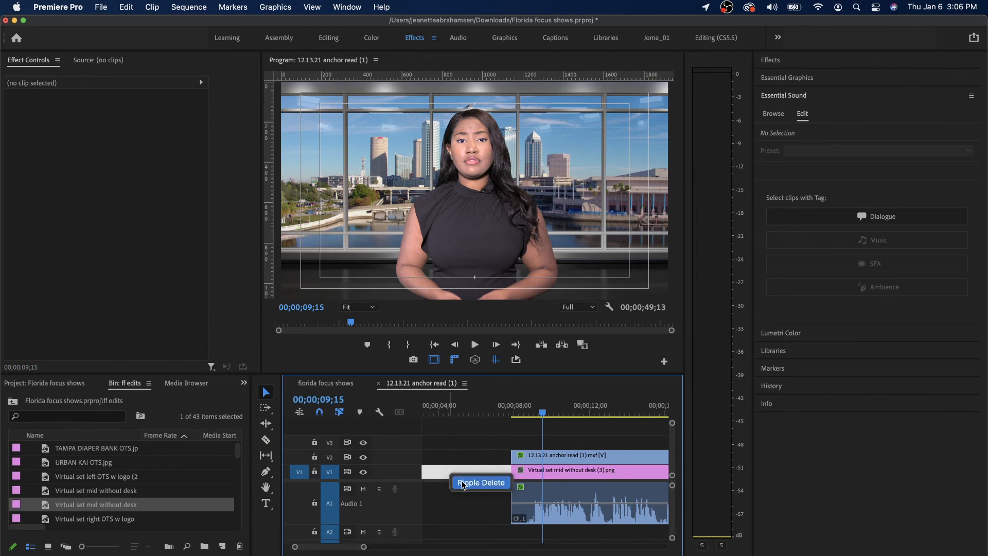
{"action": "left_click", "coordinate": [463, 482]}
- Trim the ends of the anchor clip and the virtual set clip to the playhead at 00;00;21;06
{"action": "left_click_drag", "start_coordinate": [363, 549], "coordinate": [425, 547]}
{"action": "left_click", "coordinate": [510, 409]}
{"action": "left_click_drag", "start_coordinate": [511, 409], "coordinate": [514, 409]}
{"action": "left_click_drag", "start_coordinate": [587, 454], "coordinate": [512, 453]}
{"action": "left_click_drag", "start_coordinate": [599, 470], "coordinate": [509, 472]}
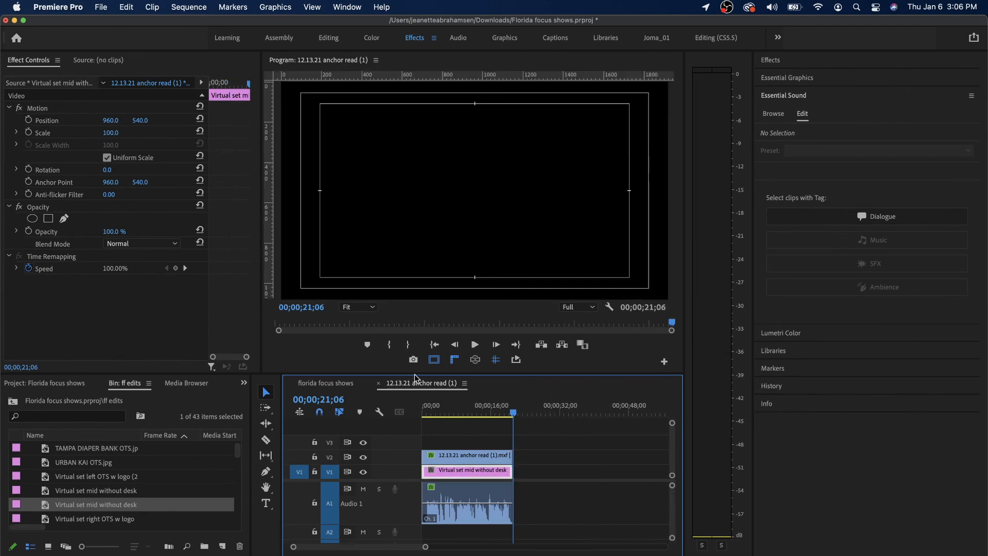
- Scrub through the trimmed sequence from near its start to 00;00;15;26 to check the composite
{"action": "left_click", "coordinate": [433, 410]}
{"action": "left_click_drag", "start_coordinate": [433, 410], "coordinate": [489, 412]}
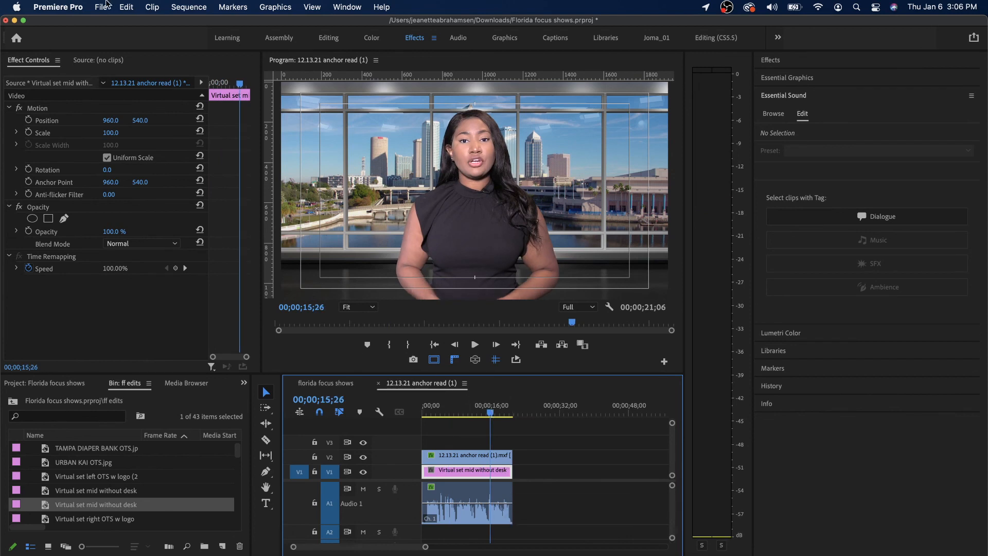
{"action": "left_click", "coordinate": [102, 7]}
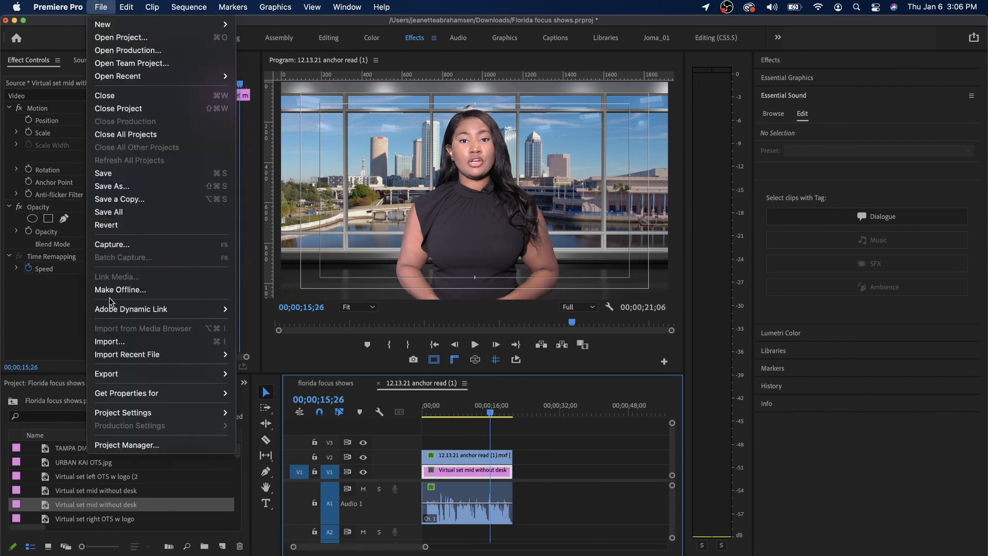
{"action": "mouse_move", "coordinate": [134, 373]}
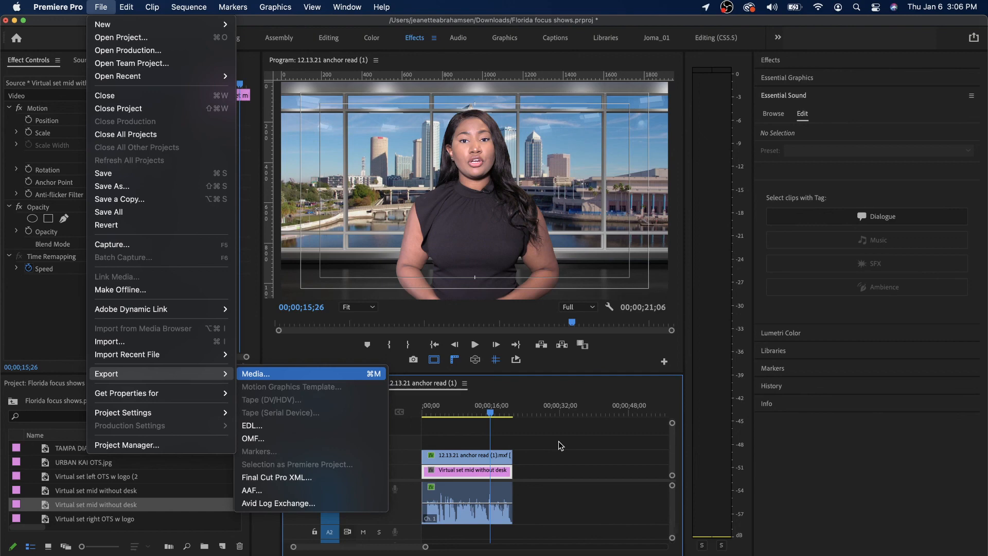
{"action": "left_click", "coordinate": [560, 446]}
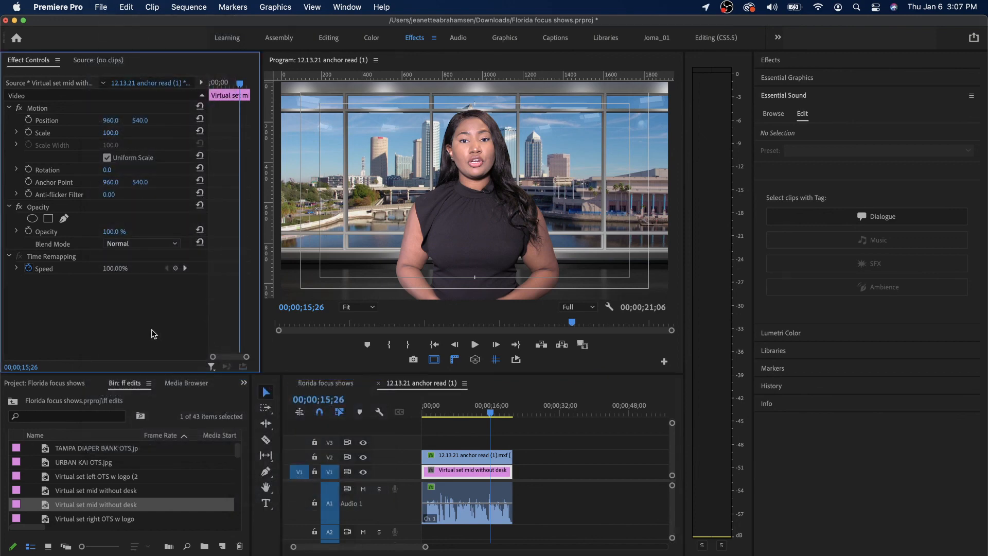
{"action": "left_click", "coordinate": [315, 350]}
{"action": "left_click", "coordinate": [195, 395]}
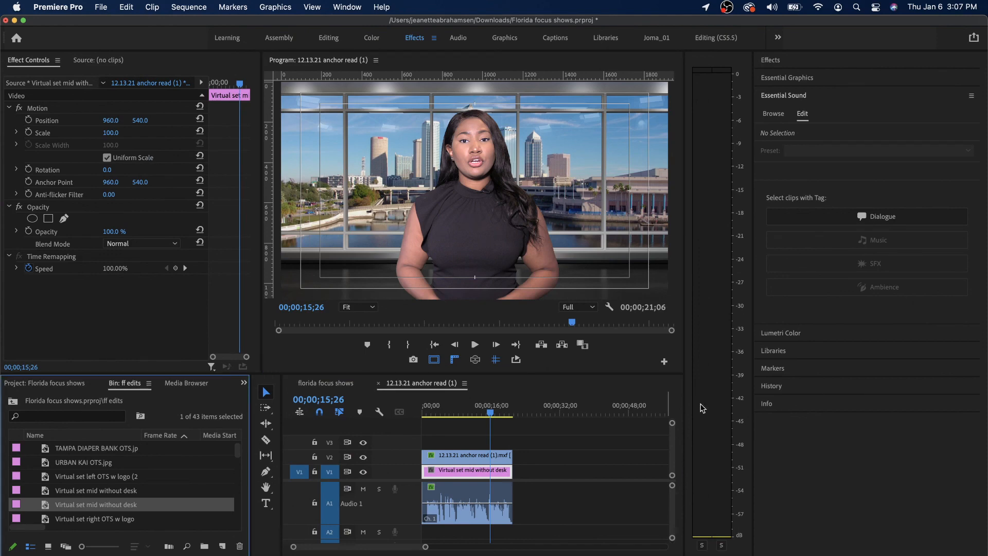
- Open the media export settings for the 12.13.21 anchor read (1) sequence and check the output file's name and save folder
{"action": "left_click", "coordinate": [550, 392]}
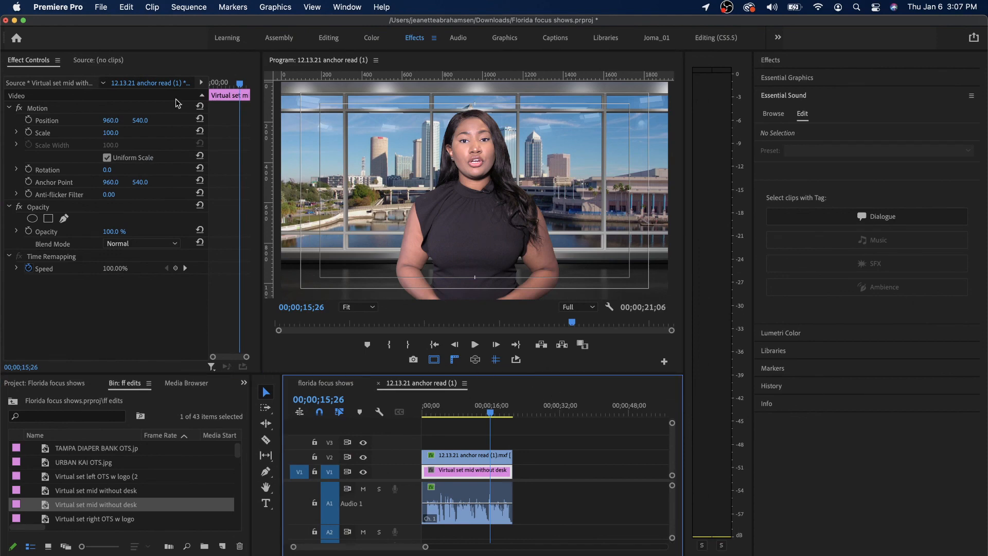
{"action": "left_click", "coordinate": [99, 6]}
{"action": "mouse_move", "coordinate": [197, 372]}
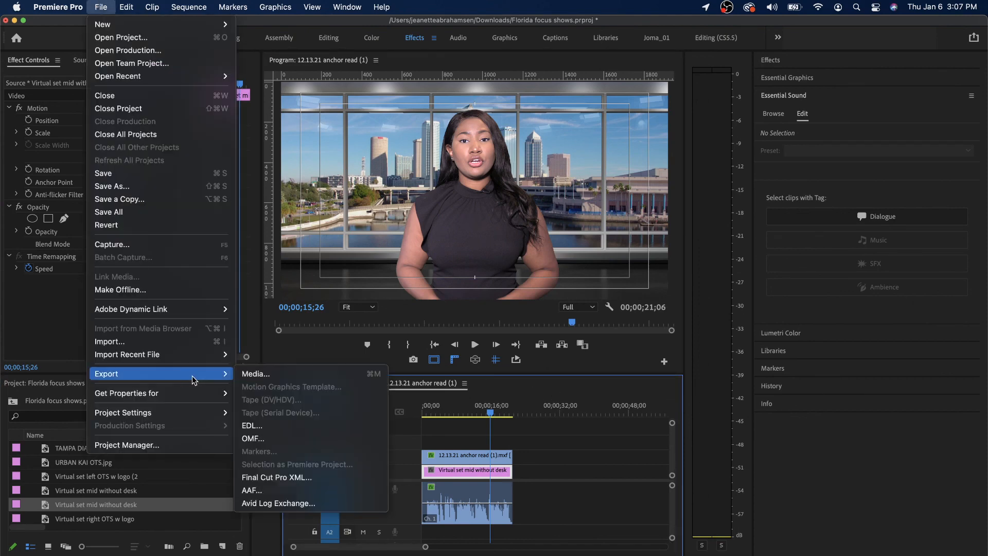
{"action": "left_click", "coordinate": [251, 374]}
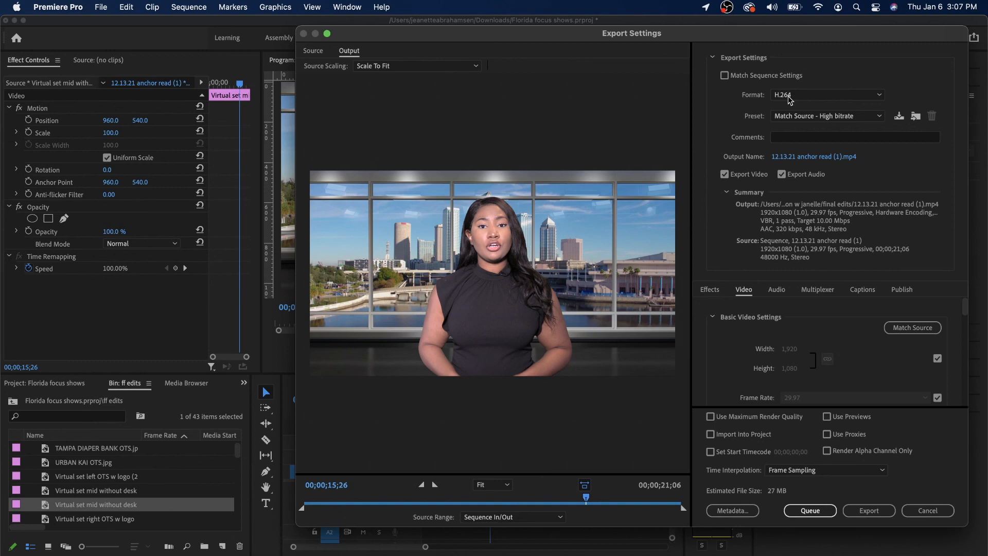
{"action": "left_click", "coordinate": [808, 156]}
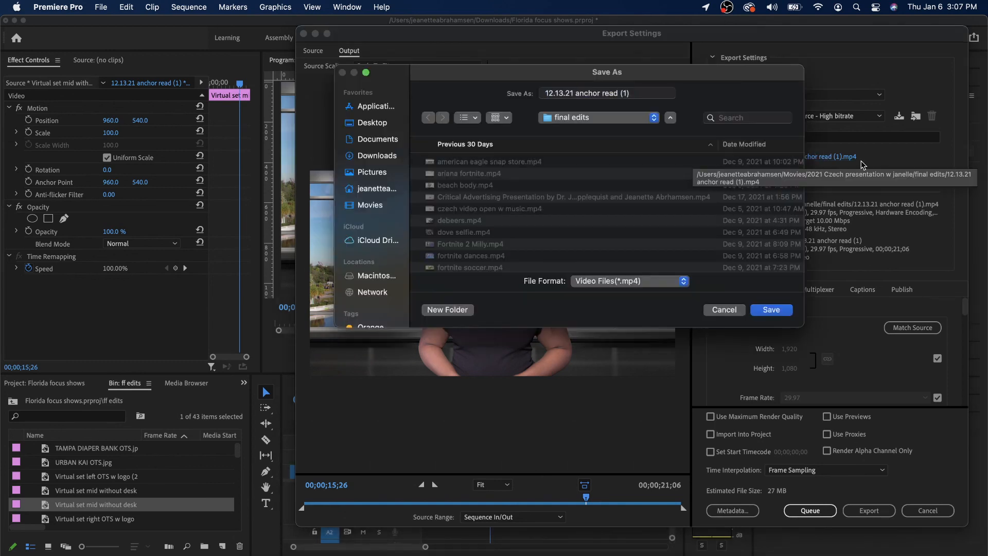
{"action": "left_click", "coordinate": [733, 312]}
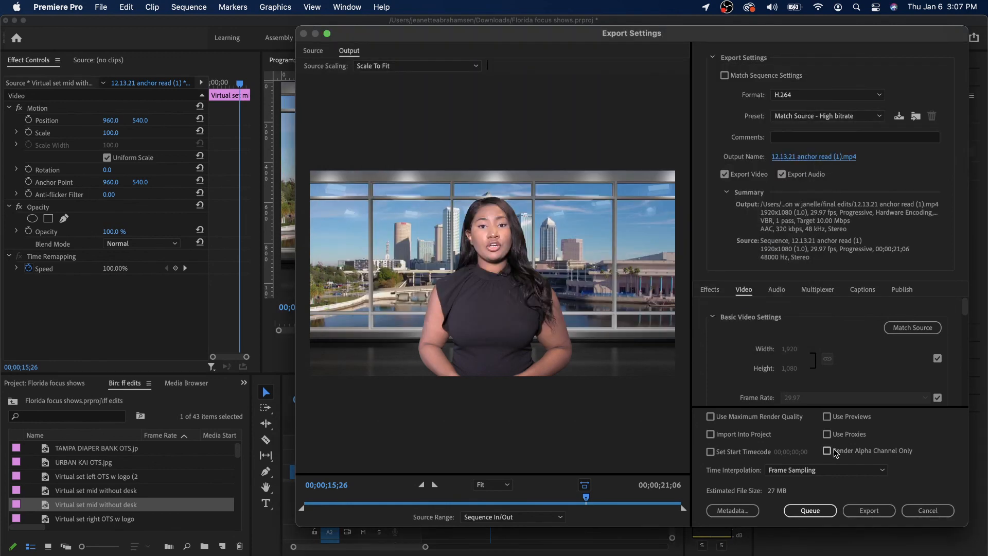